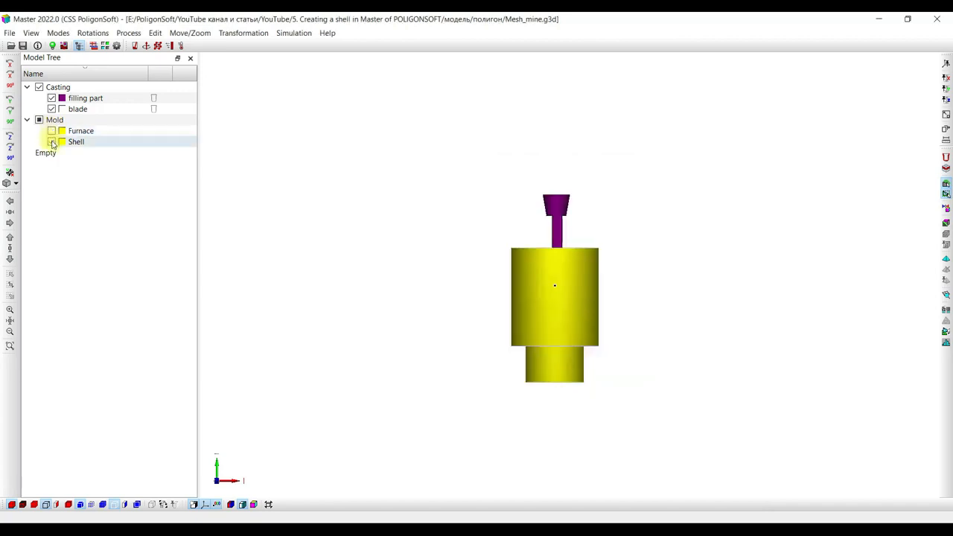
Hide the Shell mold volume so only the casting is displayed, and colour the model by boundary indices.
{"action": "left_click", "coordinate": [52, 142]}
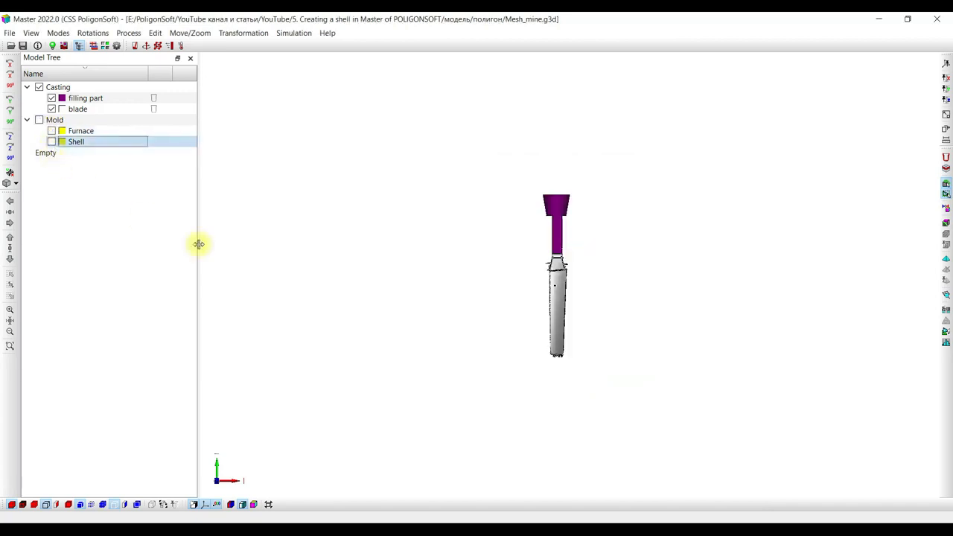
{"action": "left_click", "coordinate": [11, 317]}
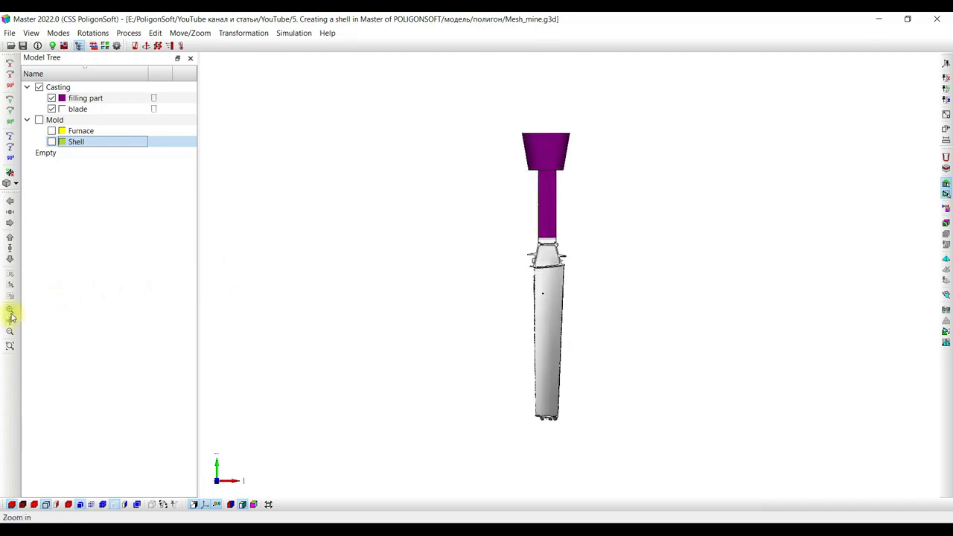
{"action": "left_click_drag", "start_coordinate": [444, 219], "coordinate": [723, 215]}
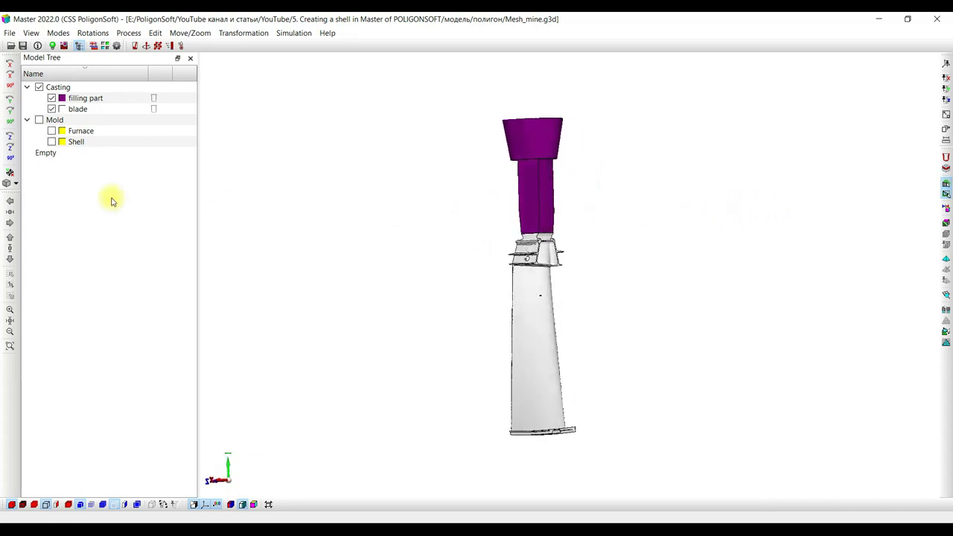
{"action": "left_click", "coordinate": [52, 97]}
{"action": "left_click", "coordinate": [51, 98]}
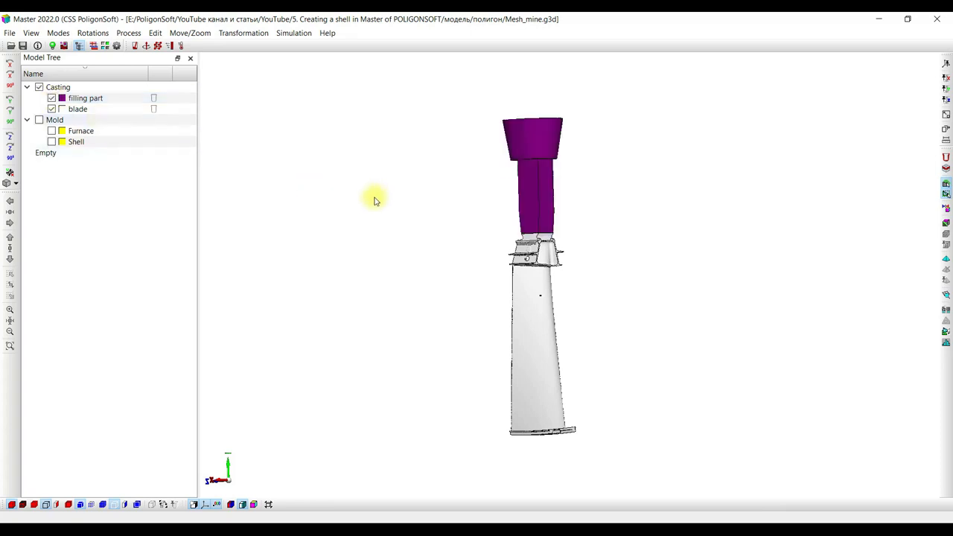
{"action": "left_click", "coordinate": [253, 505]}
{"action": "left_click_drag", "start_coordinate": [432, 231], "coordinate": [395, 242]}
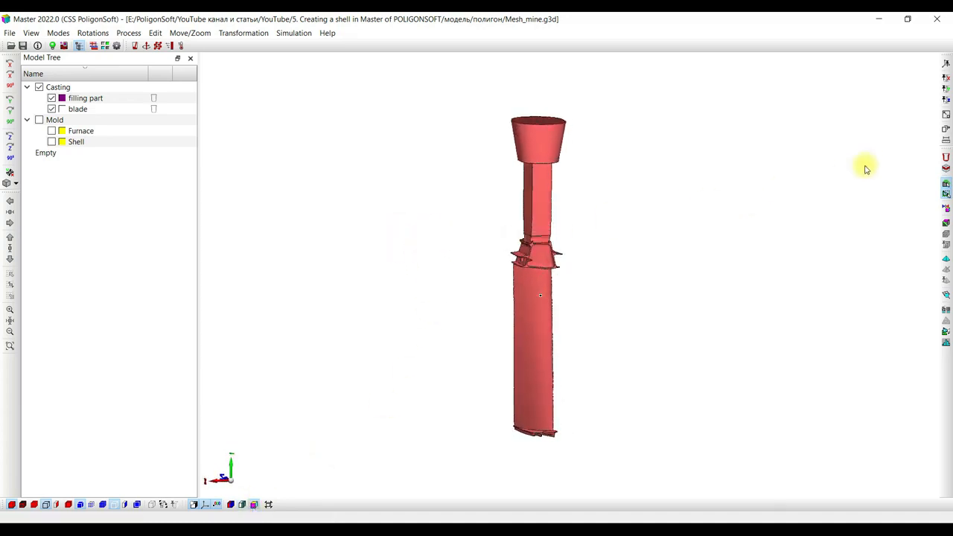
Examine the Create Shell parameters and the extra mesh options offered by the User Defined shelling setting, and close without applying.
{"action": "left_click", "coordinate": [945, 160]}
{"action": "left_click_drag", "start_coordinate": [479, 218], "coordinate": [700, 213]}
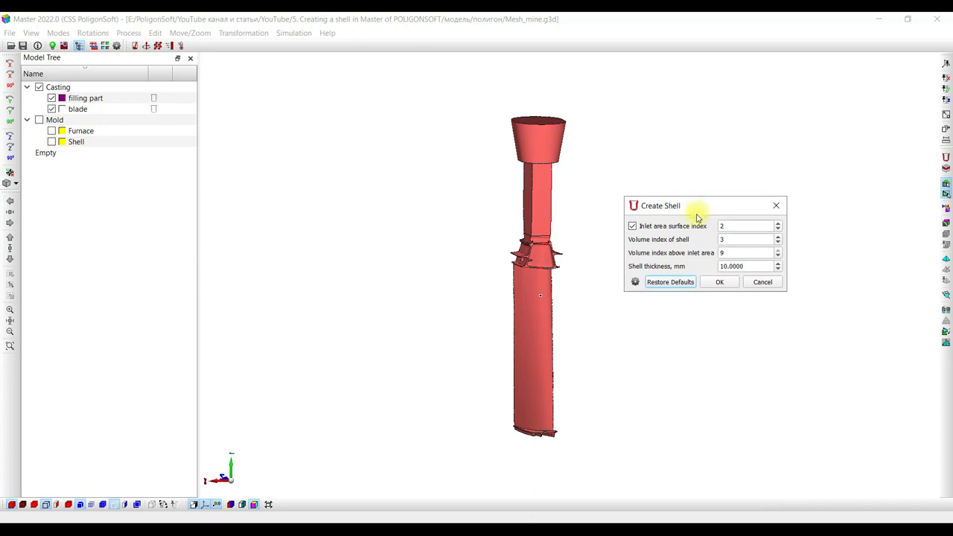
{"action": "left_click", "coordinate": [636, 283]}
{"action": "left_click_drag", "start_coordinate": [531, 127], "coordinate": [372, 134]}
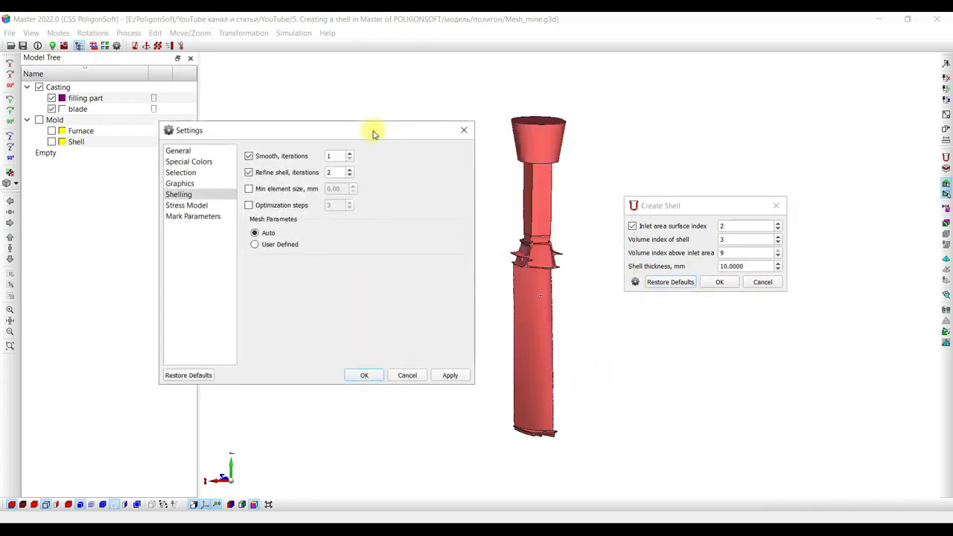
{"action": "left_click", "coordinate": [254, 245]}
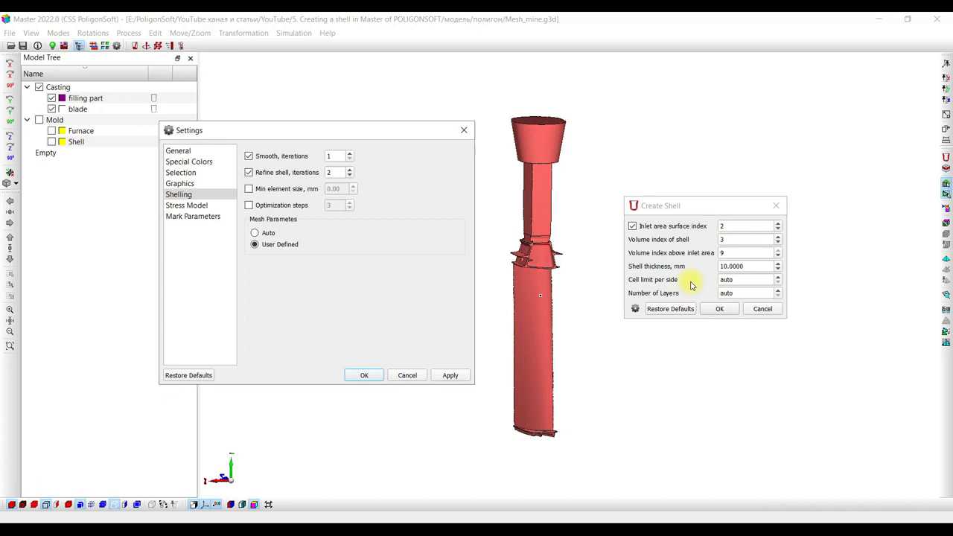
{"action": "left_click", "coordinate": [464, 131]}
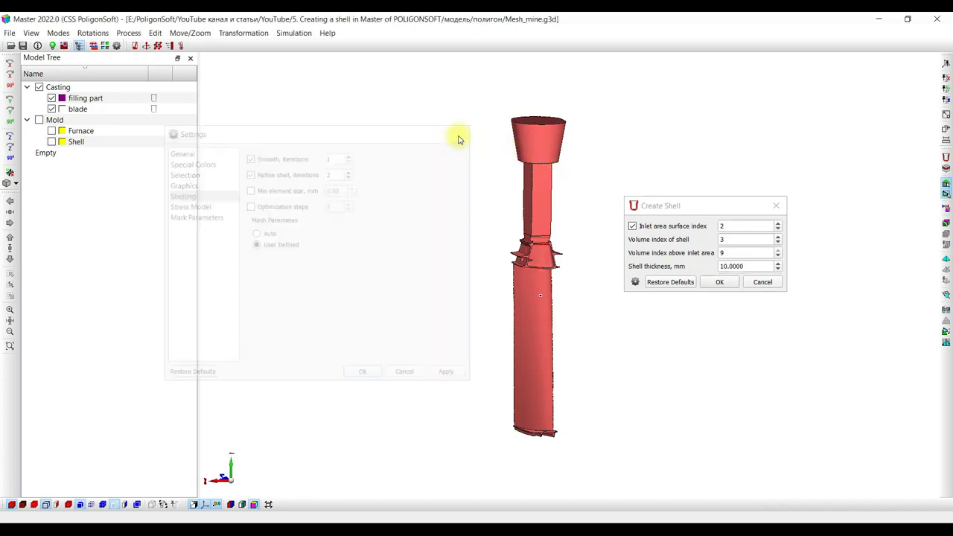
{"action": "left_click", "coordinate": [776, 205]}
{"action": "left_click_drag", "start_coordinate": [647, 181], "coordinate": [646, 216]}
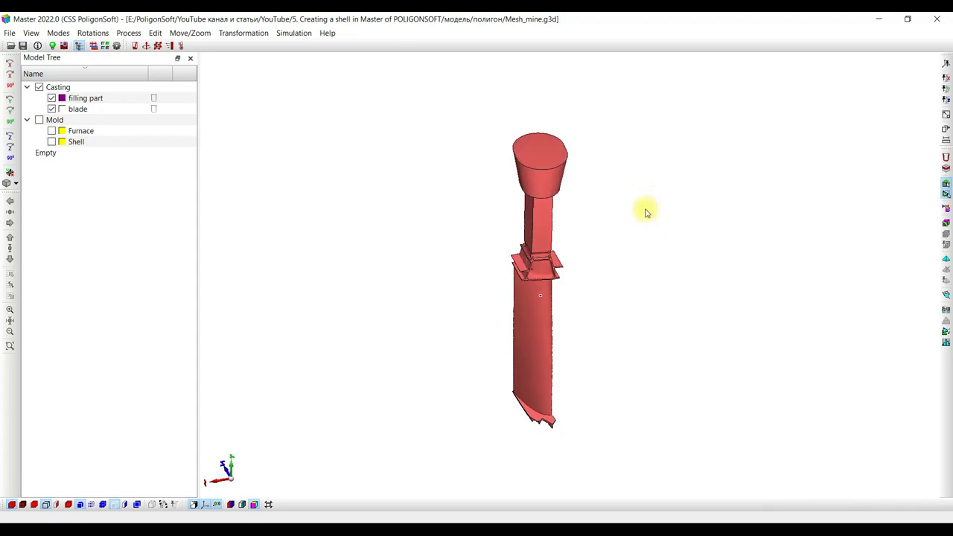
{"action": "left_click", "coordinate": [540, 156]}
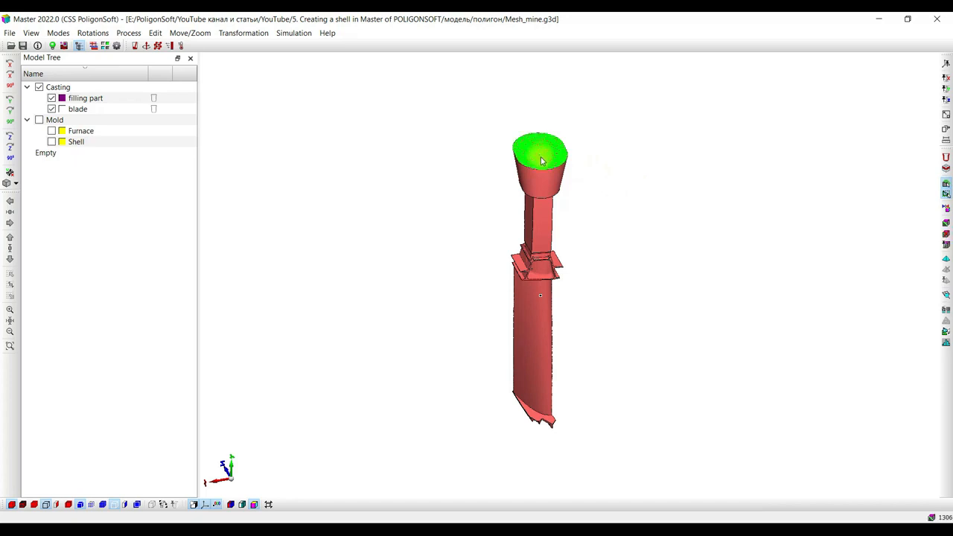
{"action": "left_click", "coordinate": [541, 160]}
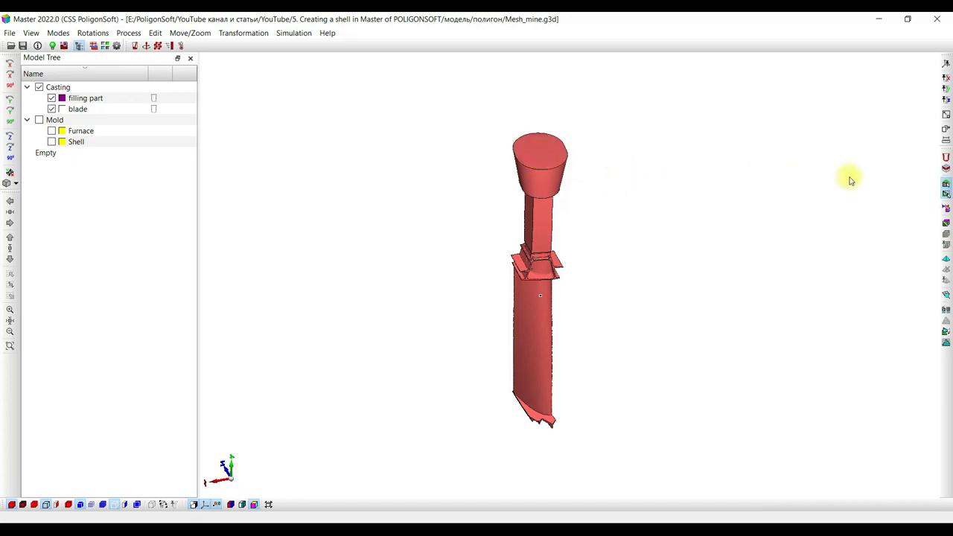
{"action": "left_click", "coordinate": [946, 190]}
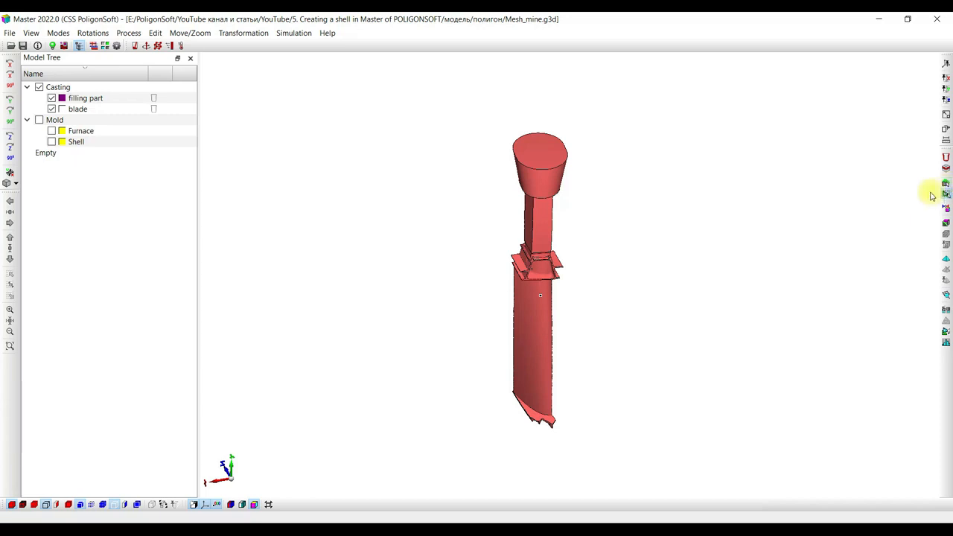
{"action": "left_click", "coordinate": [539, 164]}
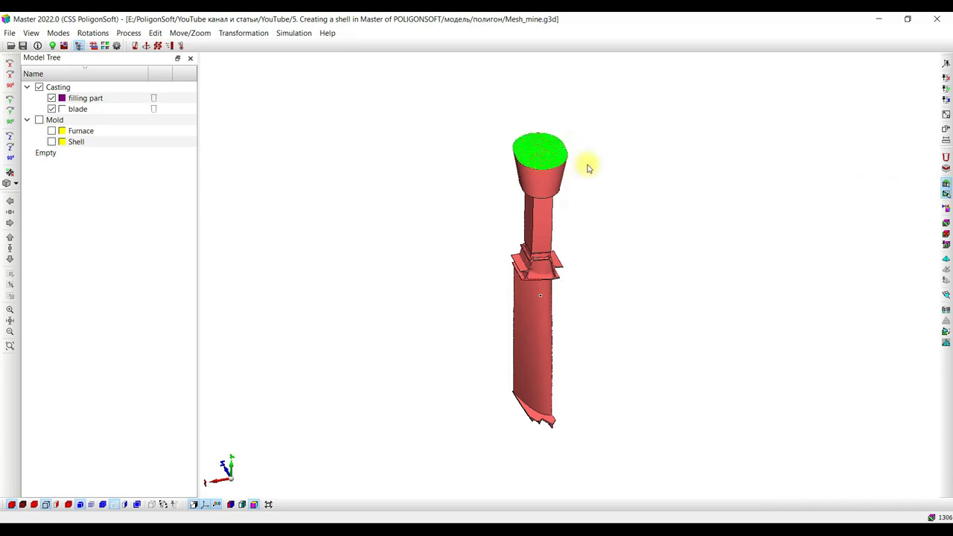
{"action": "left_click", "coordinate": [946, 247]}
{"action": "left_click_drag", "start_coordinate": [471, 147], "coordinate": [665, 154]}
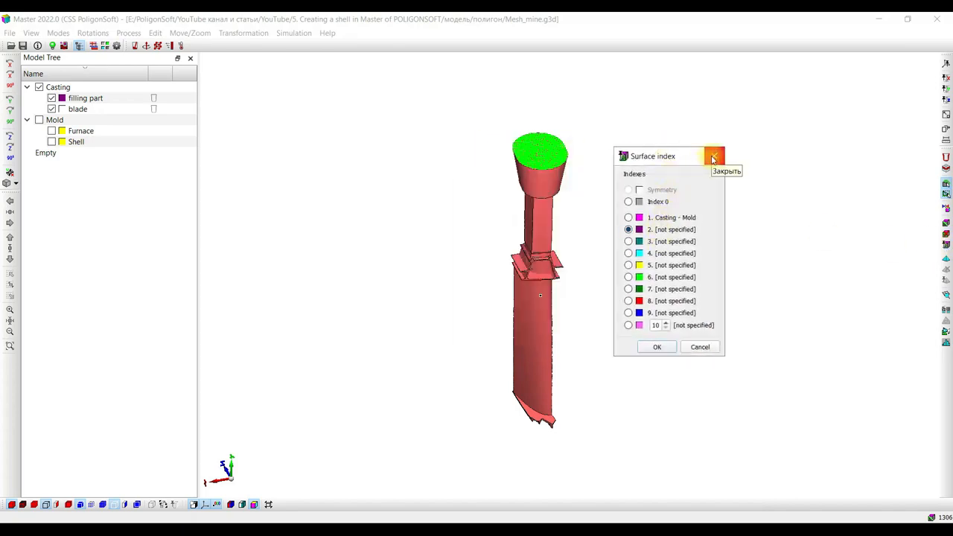
{"action": "left_click", "coordinate": [665, 322]}
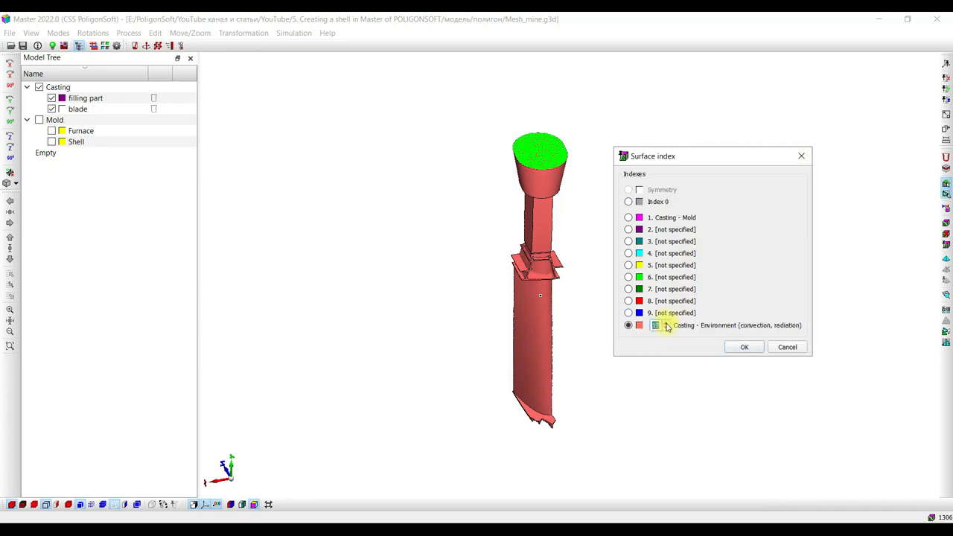
{"action": "left_click", "coordinate": [799, 158]}
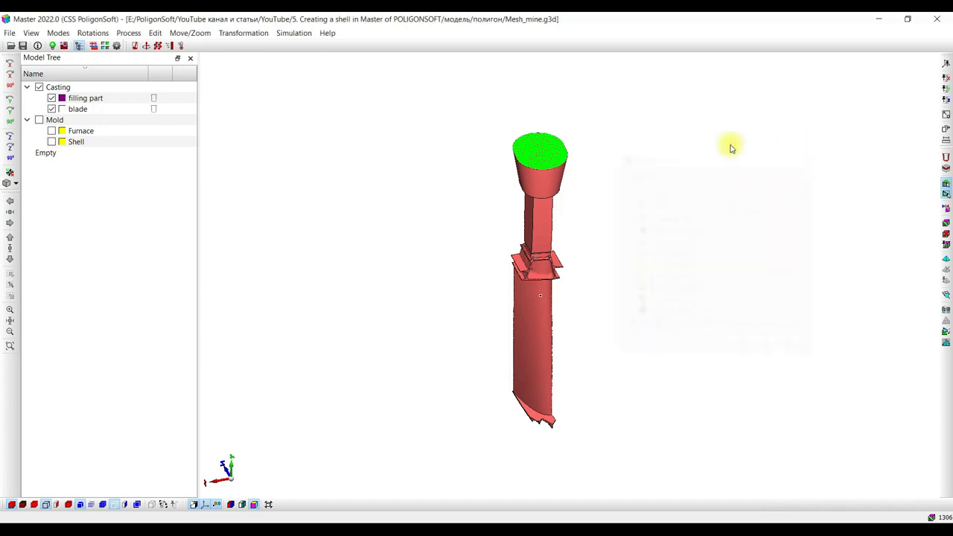
{"action": "left_click", "coordinate": [945, 237]}
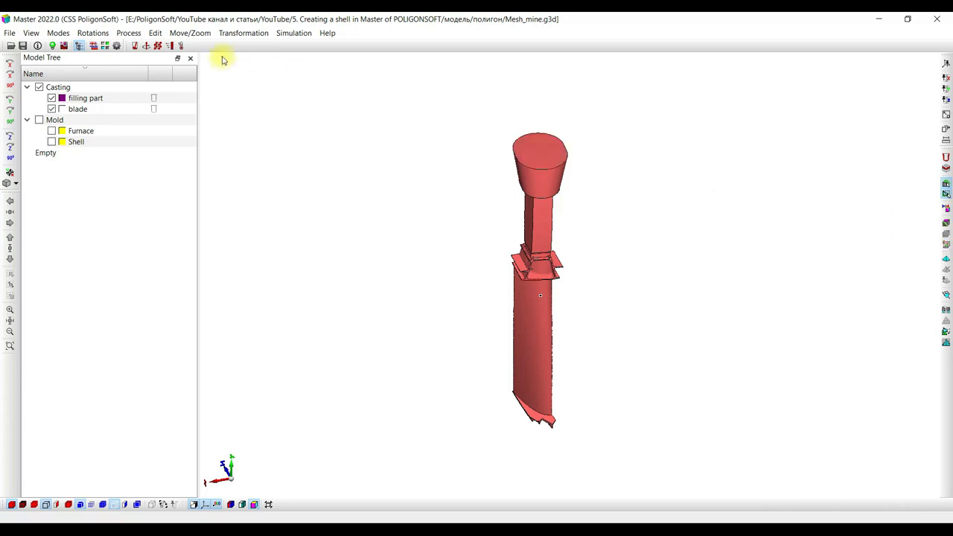
Examine the in-project heat transfer parameters for the Casting - Environment (convection, radiation) boundary.
{"action": "left_click", "coordinate": [169, 49]}
{"action": "left_click_drag", "start_coordinate": [397, 56], "coordinate": [192, 54]}
{"action": "left_click", "coordinate": [370, 63]}
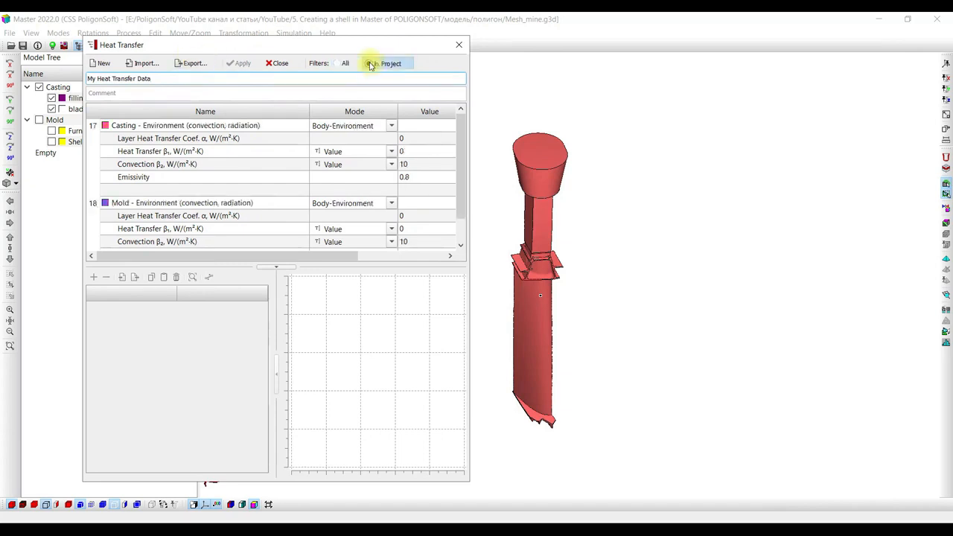
{"action": "left_click", "coordinate": [164, 126]}
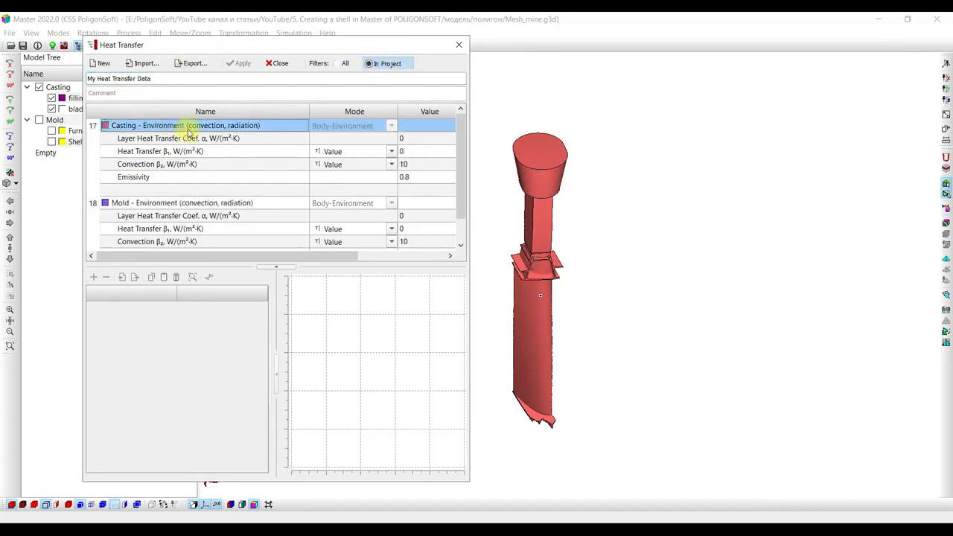
{"action": "left_click", "coordinate": [459, 45]}
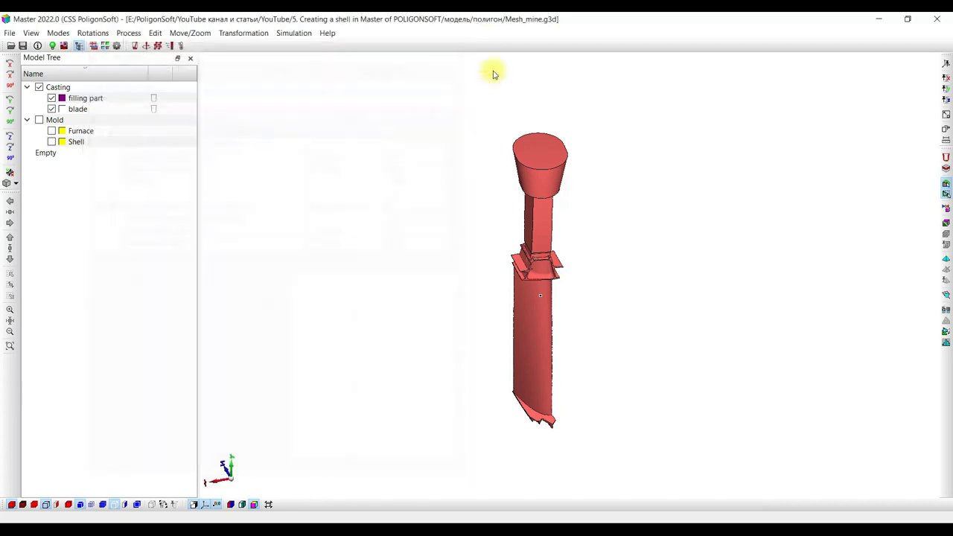
Assign surface index 2 to the top face of the filling part's pouring cup as the inlet area.
{"action": "left_click", "coordinate": [550, 151]}
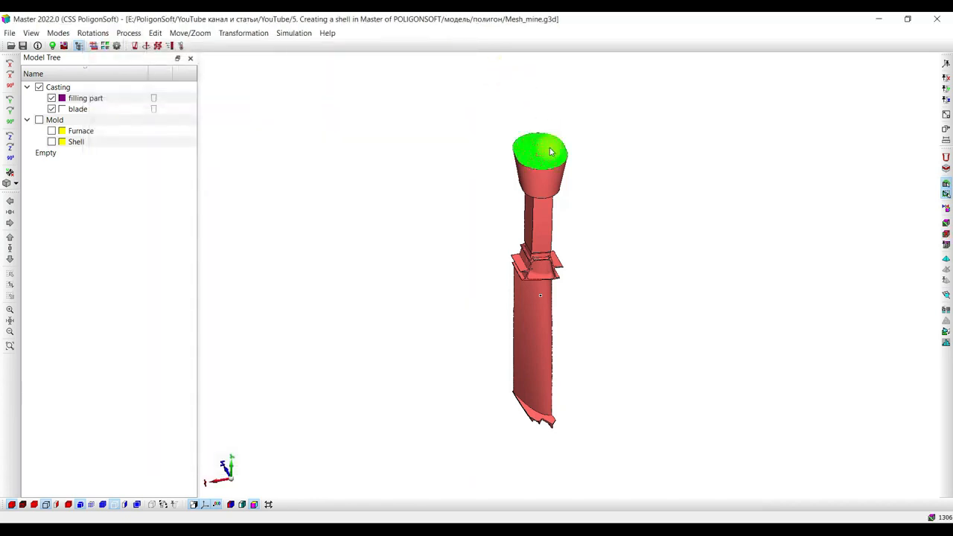
{"action": "left_click", "coordinate": [946, 251]}
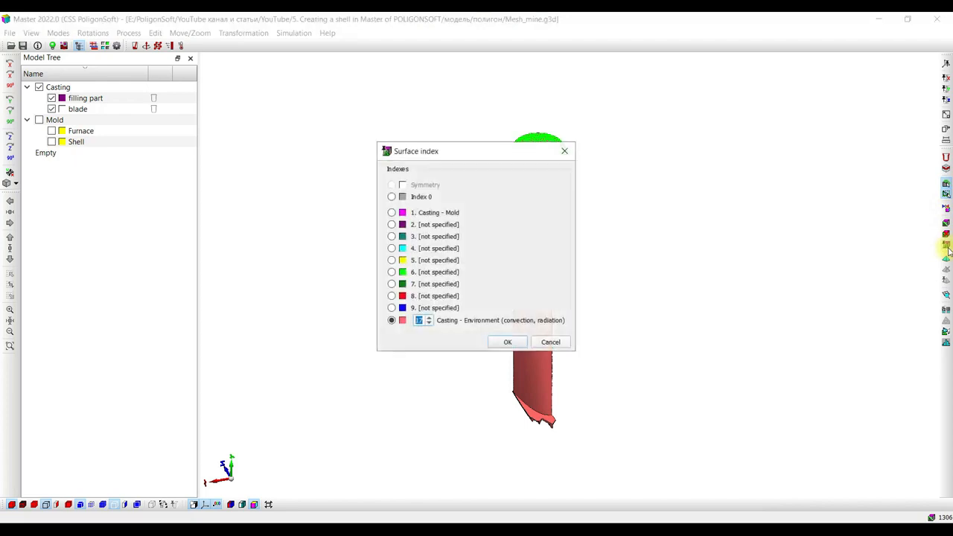
{"action": "left_click_drag", "start_coordinate": [491, 144], "coordinate": [715, 146]}
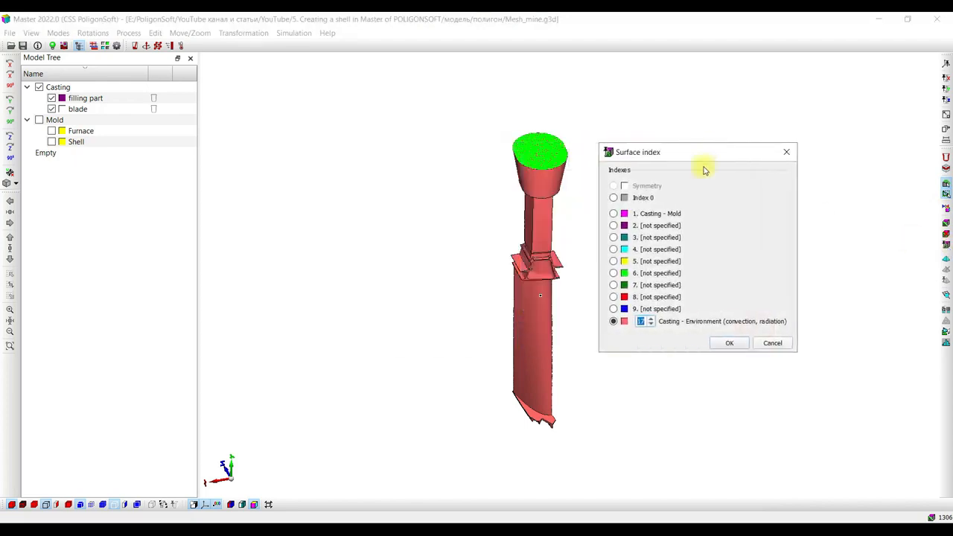
{"action": "left_click", "coordinate": [613, 226]}
{"action": "left_click", "coordinate": [717, 343]}
{"action": "mouse_move", "coordinate": [633, 244]}
{"action": "middle_mouse_down"}
{"action": "mouse_move", "coordinate": [603, 193]}
{"action": "mouse_move", "coordinate": [623, 233]}
{"action": "middle_mouse_up"}
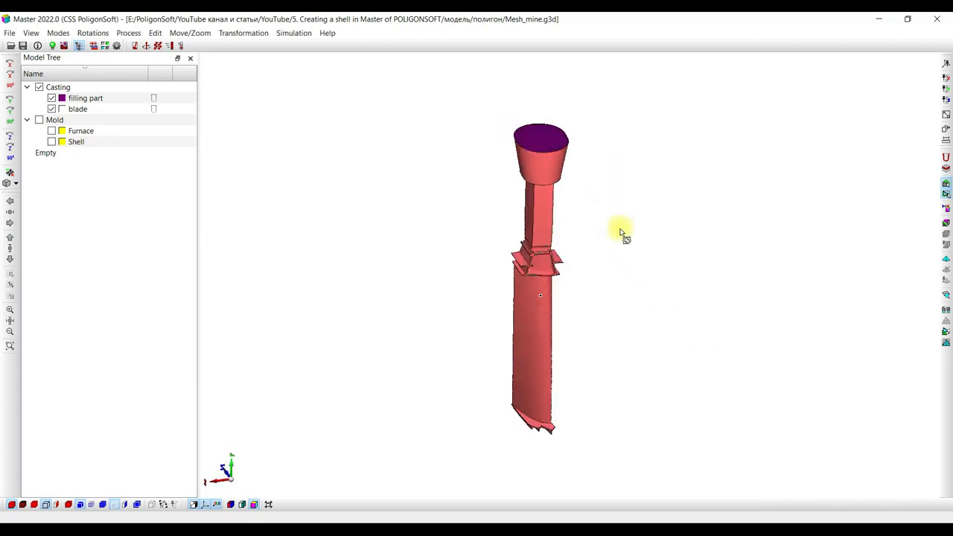
Start a new shell and set its mesh parameters to User Defined in the advanced shelling settings.
{"action": "left_click", "coordinate": [945, 161]}
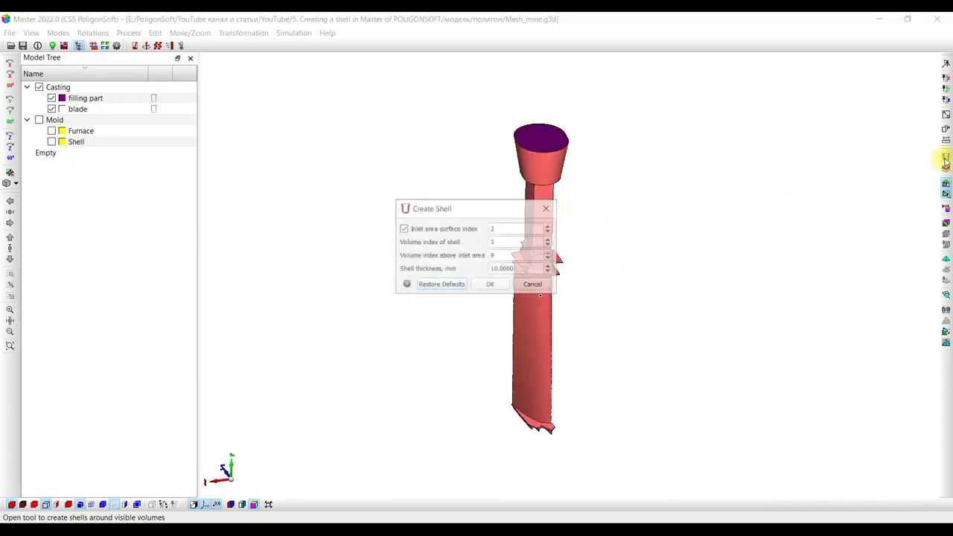
{"action": "left_click_drag", "start_coordinate": [476, 206], "coordinate": [681, 205]}
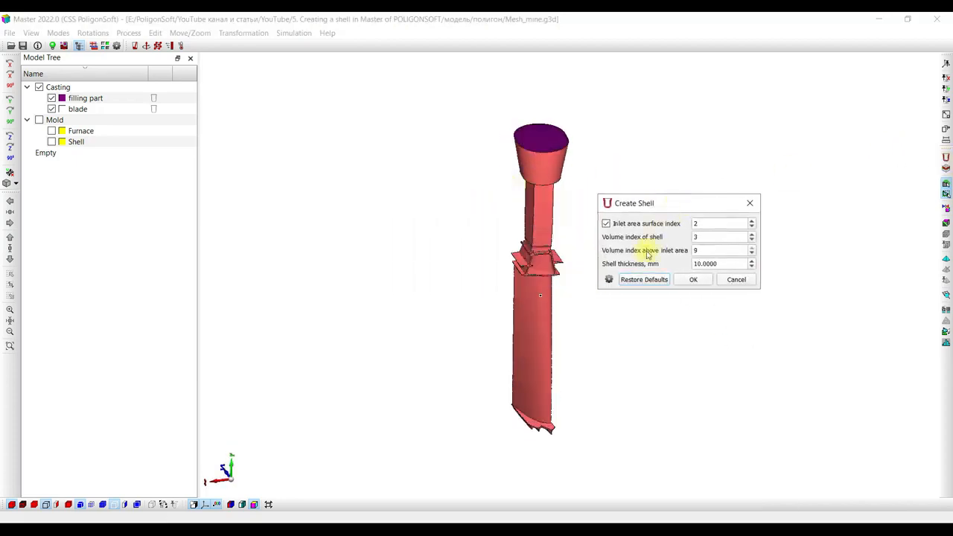
{"action": "left_click", "coordinate": [609, 280]}
{"action": "left_click_drag", "start_coordinate": [479, 124], "coordinate": [321, 125]}
{"action": "left_click", "coordinate": [254, 238]}
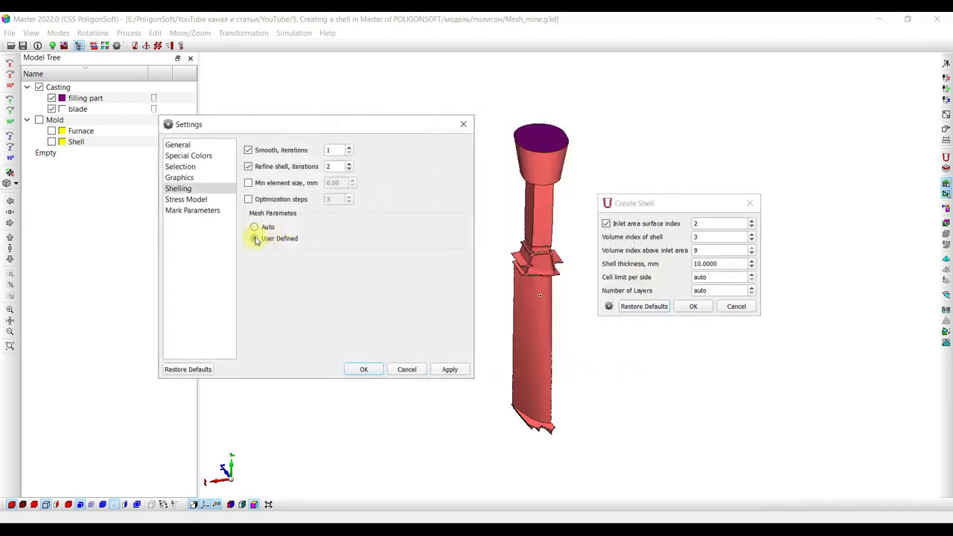
{"action": "left_click", "coordinate": [364, 369]}
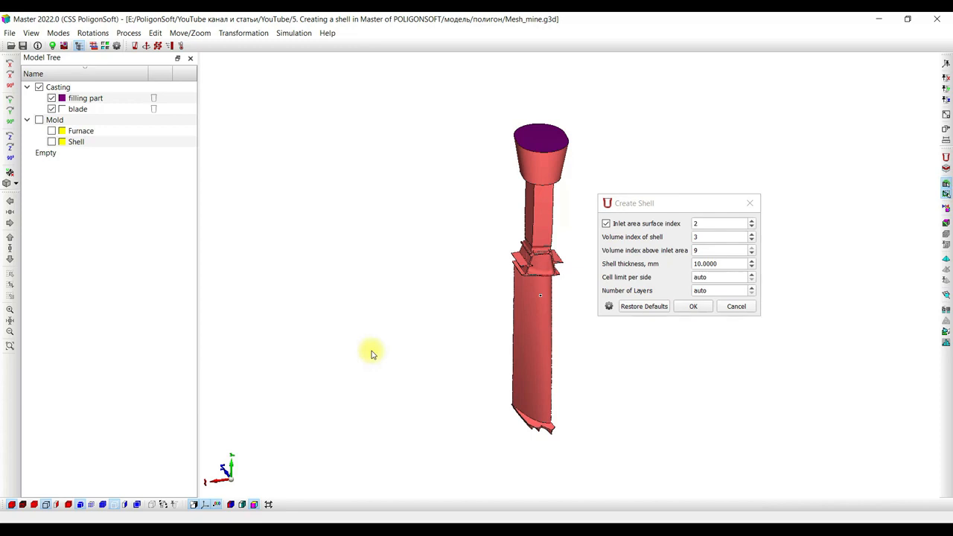
Create the shell with volume index 3, index 9 above the inlet area, 10 mm thickness, and automatic cell limit and layers.
{"action": "double_click", "coordinate": [698, 237]}
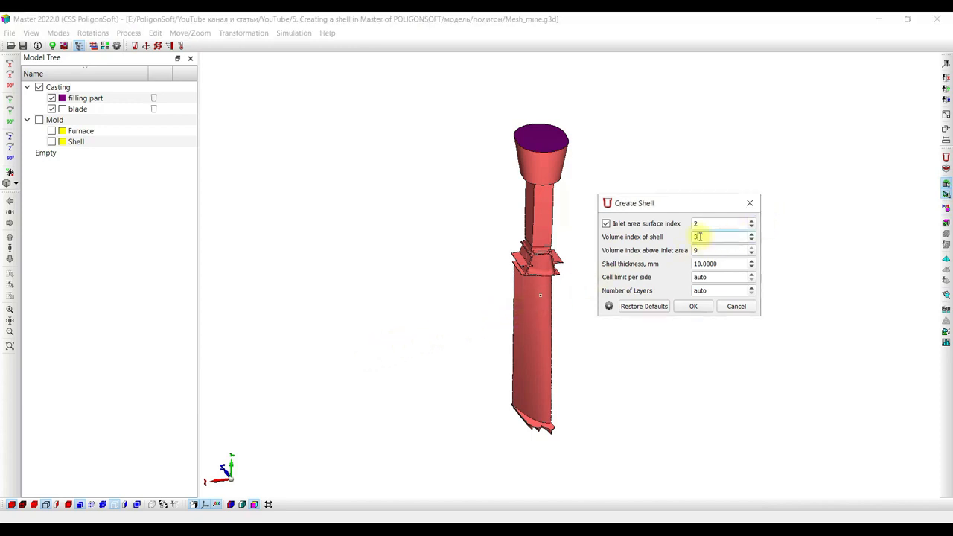
{"action": "type", "text": "3"}
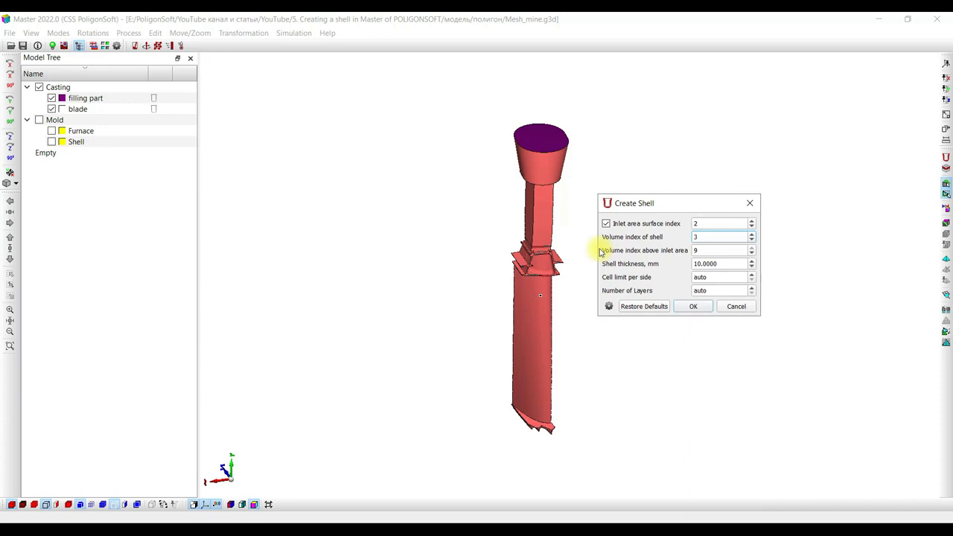
{"action": "left_click", "coordinate": [707, 248]}
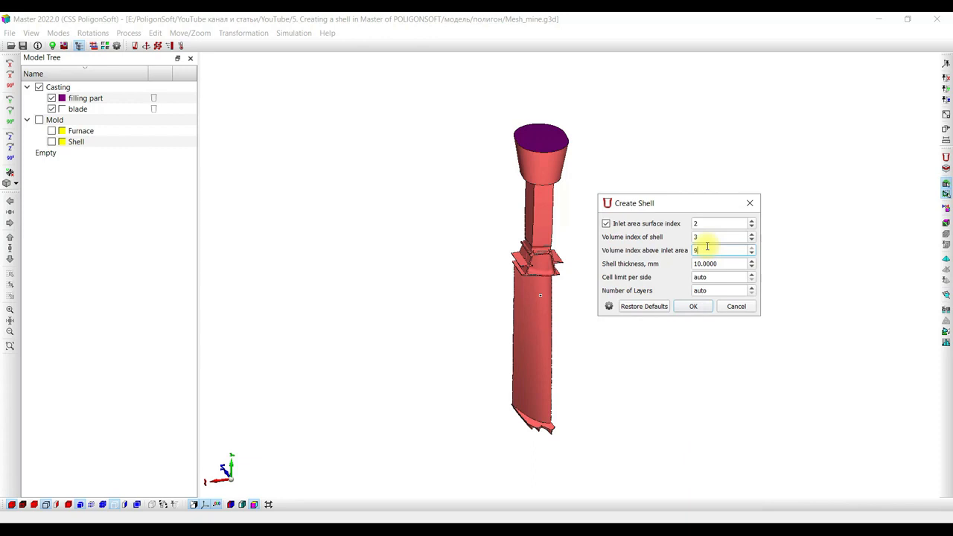
{"action": "left_click", "coordinate": [719, 263]}
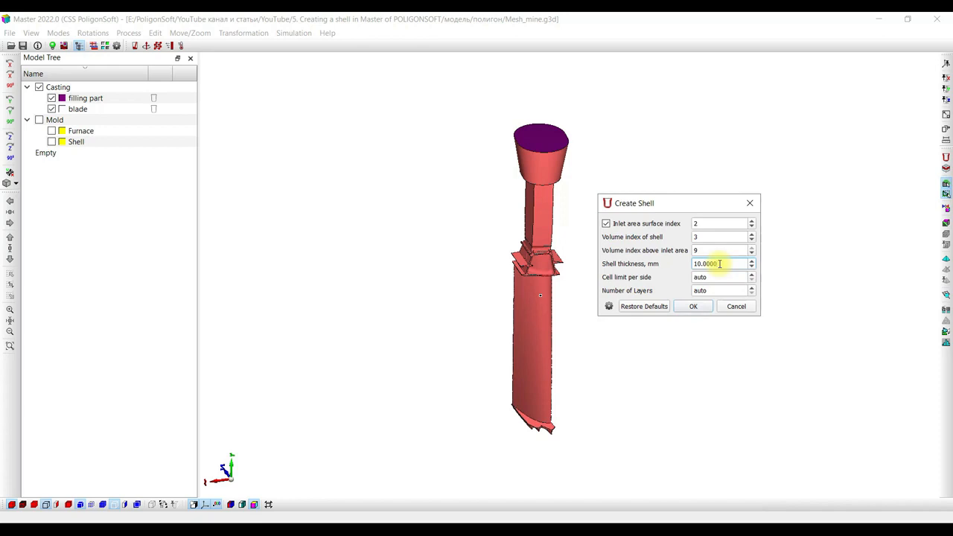
{"action": "left_click", "coordinate": [694, 307]}
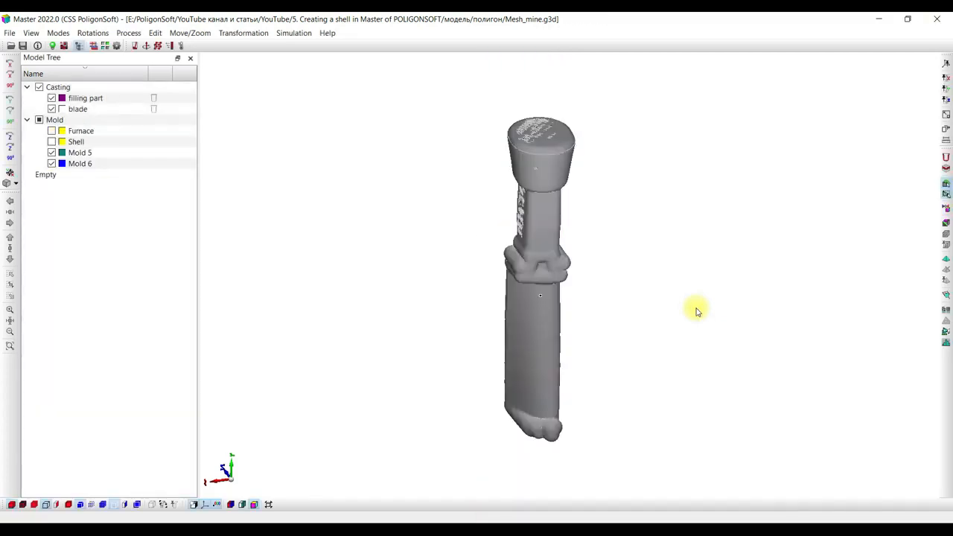
{"action": "left_click_drag", "start_coordinate": [696, 311], "coordinate": [586, 371]}
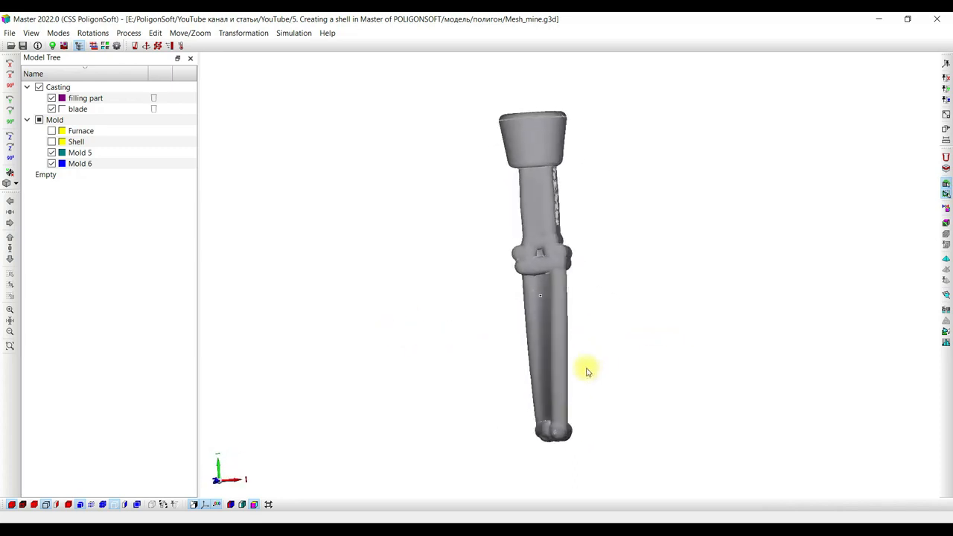
Show the model in the colors of its volume indices and highlight the Mold 6 volume above the inlet.
{"action": "left_click", "coordinate": [240, 505]}
{"action": "mouse_move", "coordinate": [384, 300]}
{"action": "left_mouse_down"}
{"action": "mouse_move", "coordinate": [389, 357]}
{"action": "mouse_move", "coordinate": [389, 317]}
{"action": "left_mouse_up"}
{"action": "left_click", "coordinate": [94, 163]}
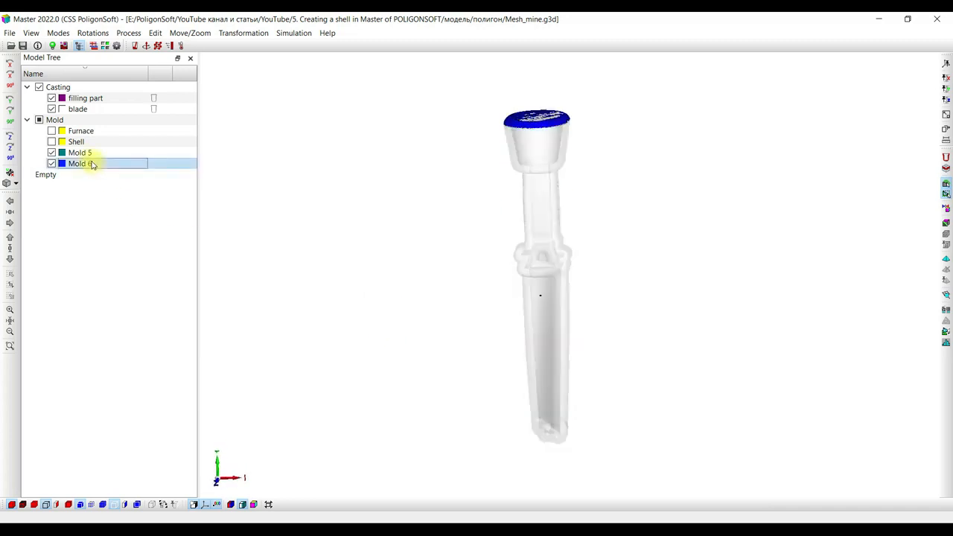
Permanently delete the Mold 6 volume above the pouring inlet and set the default boundaries.
{"action": "left_click_drag", "start_coordinate": [393, 164], "coordinate": [378, 194]}
{"action": "left_click", "coordinate": [115, 163]}
{"action": "right_click", "coordinate": [116, 163]}
{"action": "left_click", "coordinate": [141, 196]}
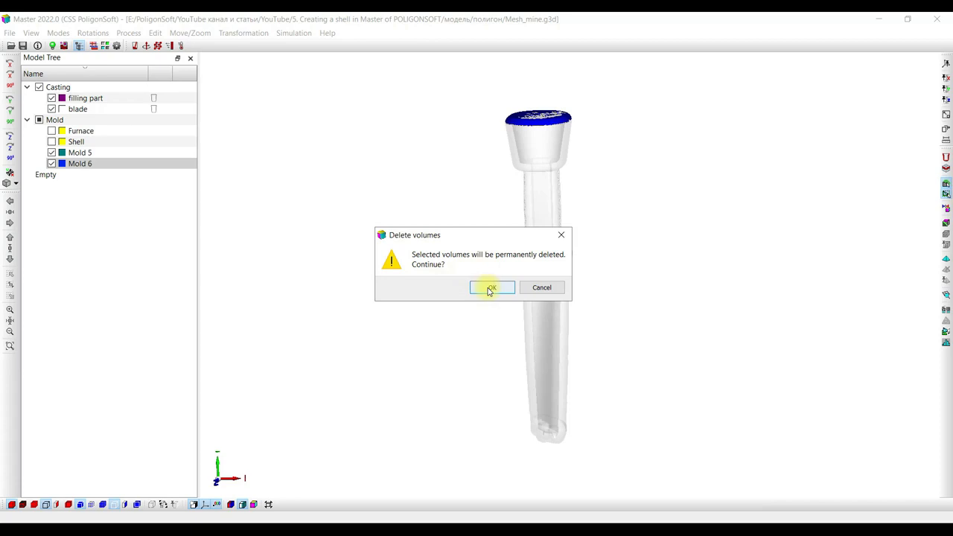
{"action": "left_click", "coordinate": [489, 289]}
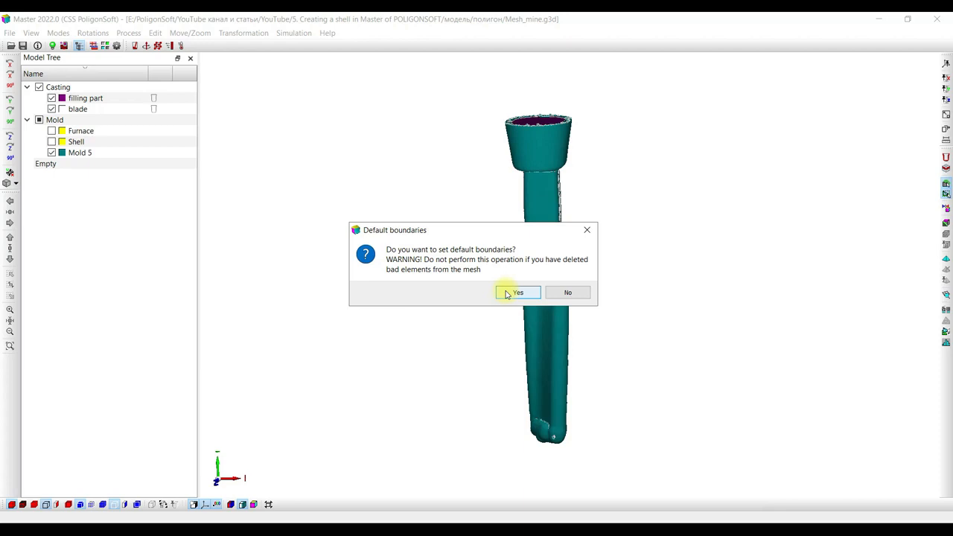
{"action": "left_click", "coordinate": [506, 293]}
{"action": "left_click_drag", "start_coordinate": [504, 291], "coordinate": [506, 255]}
Check the mesh quality and correct the bad elements in casting and mold, allowing boundary nodes to move.
{"action": "left_click", "coordinate": [53, 155]}
{"action": "left_click", "coordinate": [54, 155]}
{"action": "left_click_drag", "start_coordinate": [329, 258], "coordinate": [330, 212]}
{"action": "double_click", "coordinate": [538, 201]}
{"action": "left_click", "coordinate": [757, 192]}
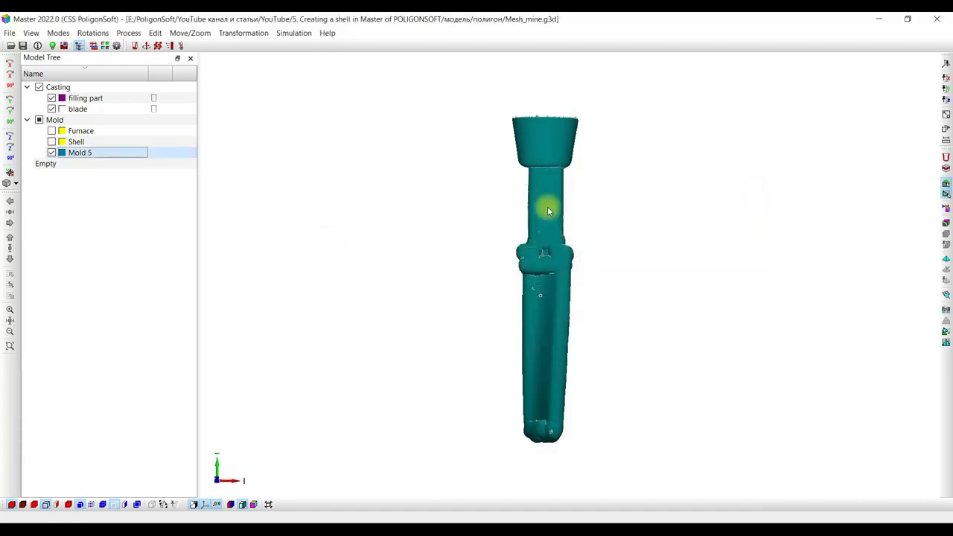
{"action": "left_click", "coordinate": [944, 295]}
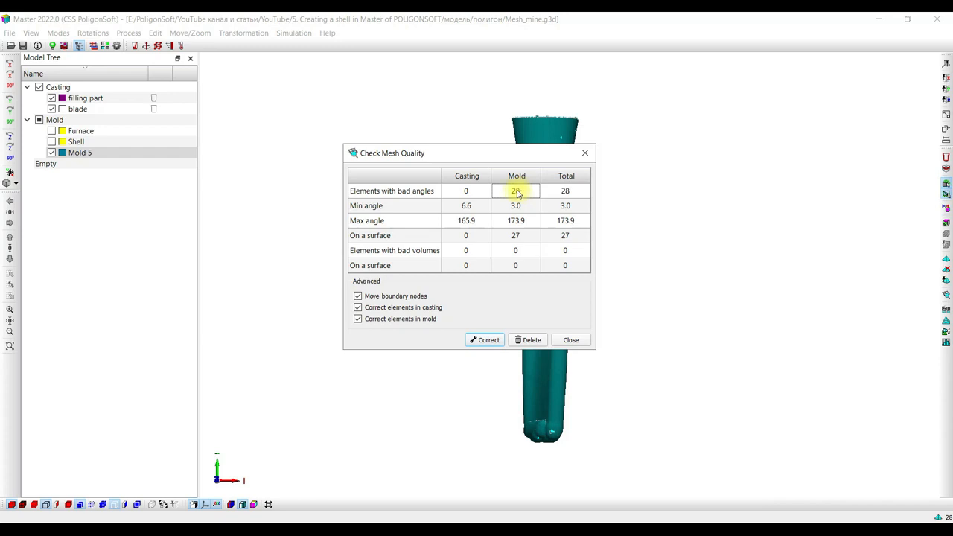
{"action": "left_click", "coordinate": [486, 340]}
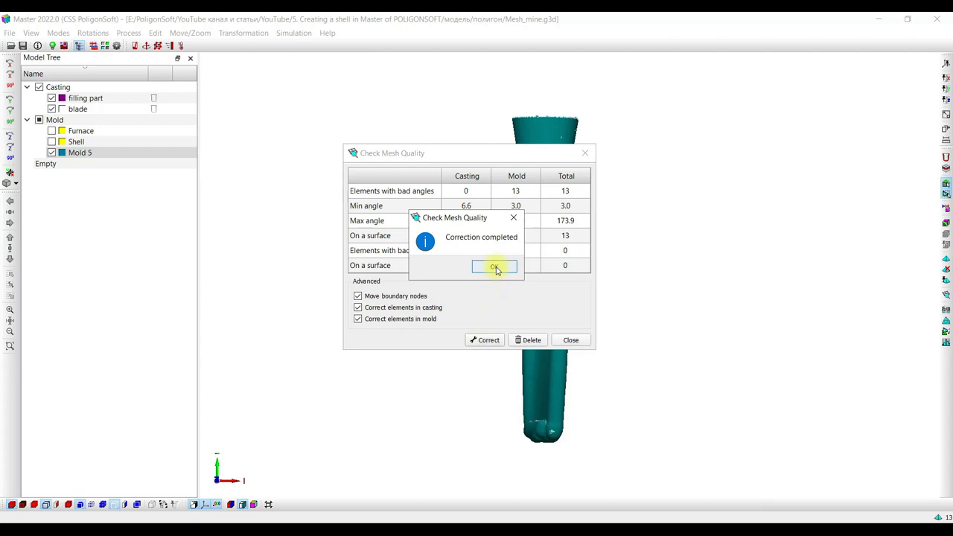
{"action": "left_click", "coordinate": [494, 268]}
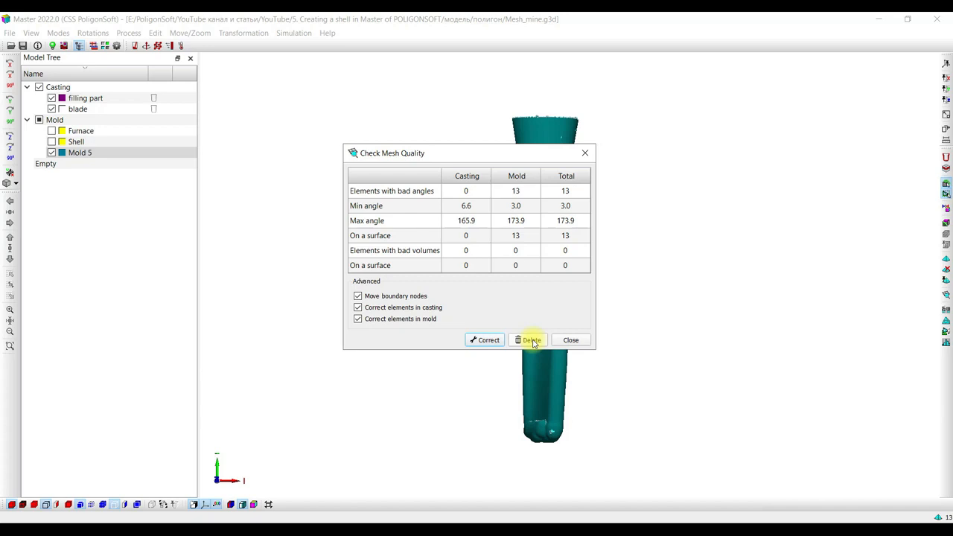
{"action": "left_click", "coordinate": [571, 341]}
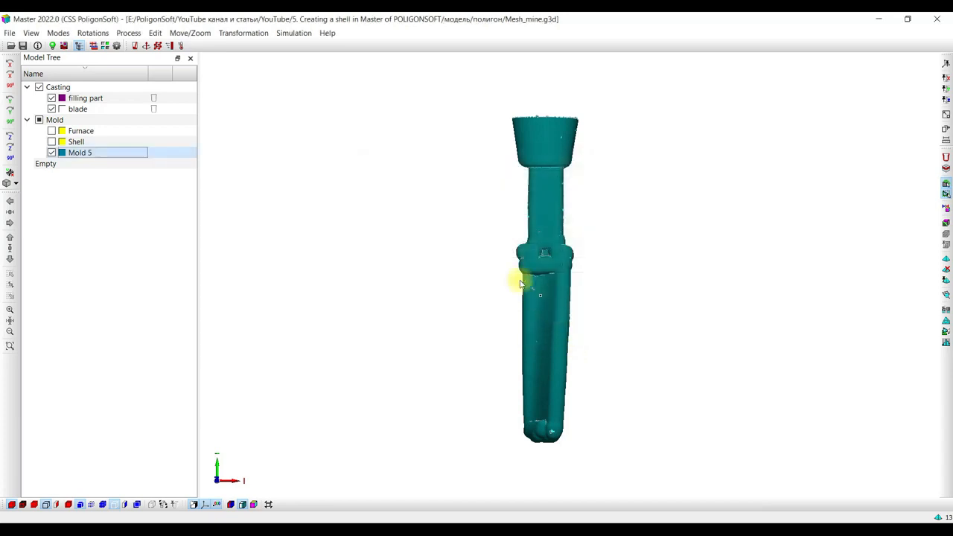
{"action": "mouse_move", "coordinate": [498, 248]}
{"action": "left_mouse_down"}
{"action": "mouse_move", "coordinate": [497, 296]}
{"action": "mouse_move", "coordinate": [496, 265]}
{"action": "left_mouse_up"}
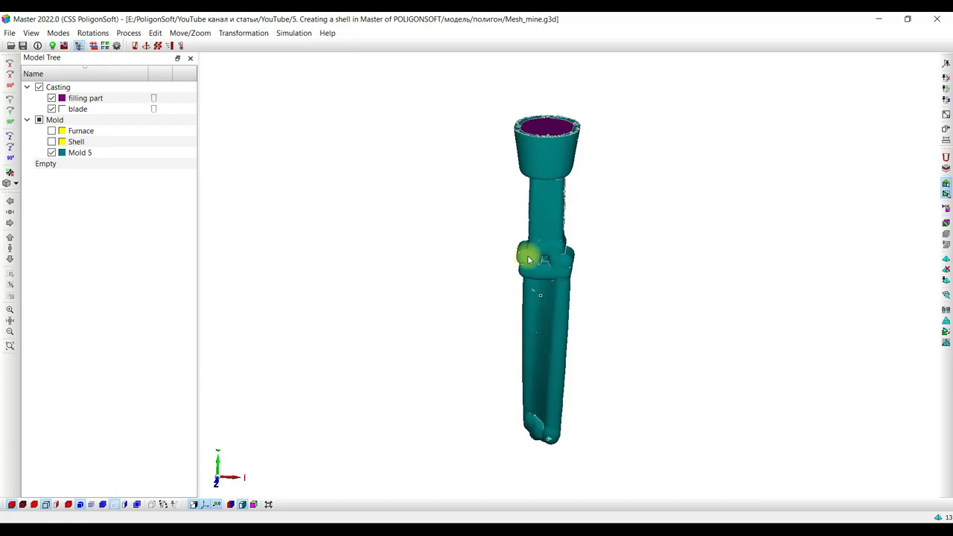
{"action": "left_click", "coordinate": [946, 157]}
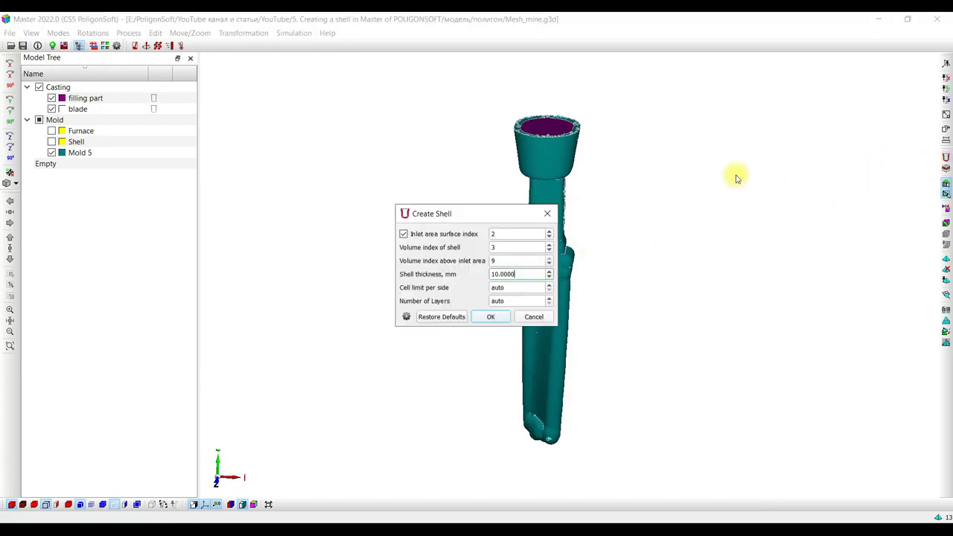
{"action": "left_click_drag", "start_coordinate": [492, 221], "coordinate": [362, 187]}
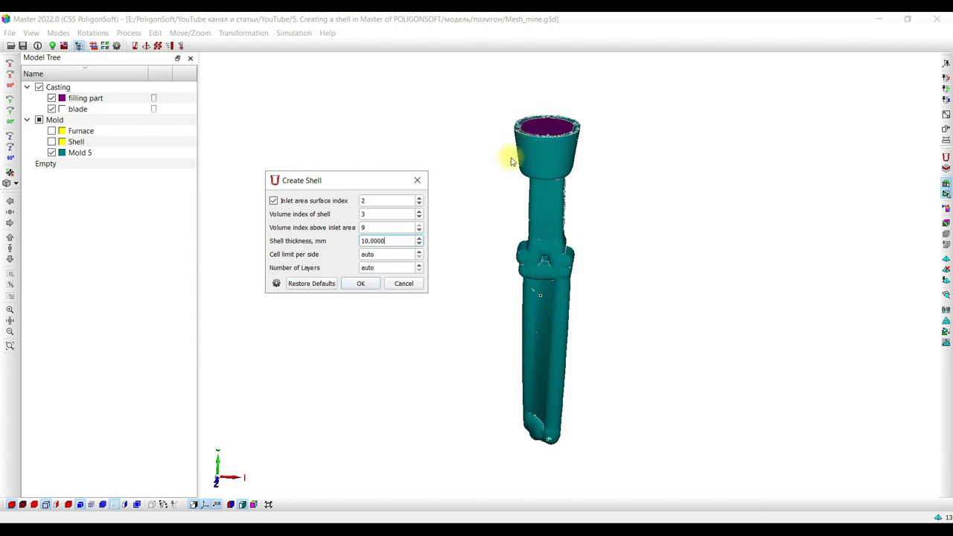
{"action": "left_click", "coordinate": [417, 180]}
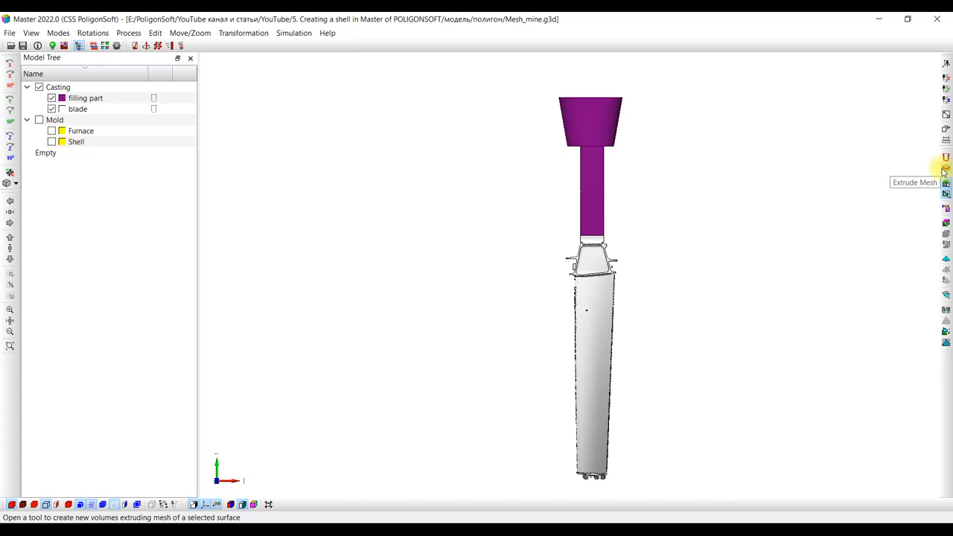
Start Extrude Mesh and select the four side faces of the filling part's stem below the pouring cup.
{"action": "left_click", "coordinate": [944, 171]}
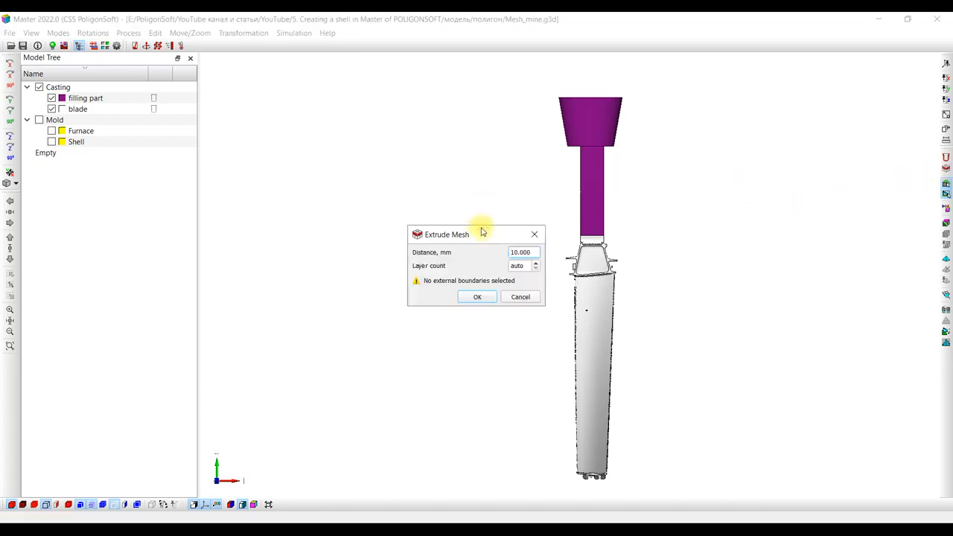
{"action": "left_click_drag", "start_coordinate": [483, 235], "coordinate": [443, 213]}
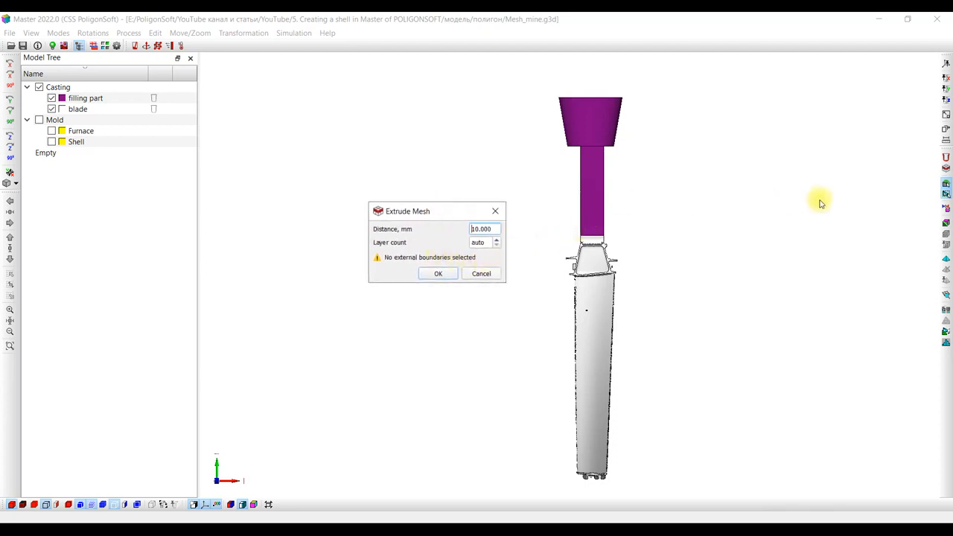
{"action": "left_click", "coordinate": [946, 183]}
{"action": "left_click", "coordinate": [590, 190]}
{"action": "middle_click_drag", "start_coordinate": [574, 199], "coordinate": [683, 201]}
{"action": "left_click", "coordinate": [575, 198]}
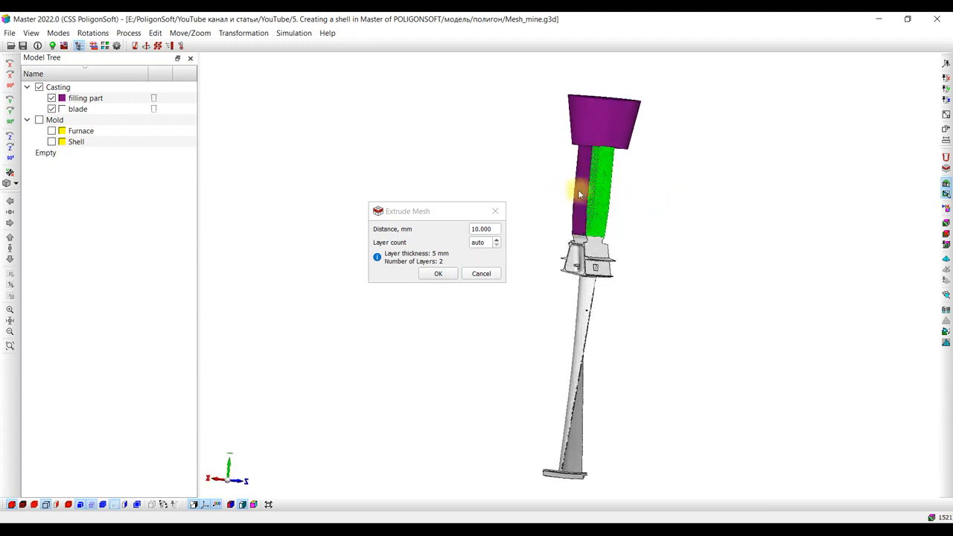
{"action": "left_click", "coordinate": [575, 193]}
{"action": "middle_click_drag", "start_coordinate": [540, 191], "coordinate": [664, 202]}
{"action": "left_click", "coordinate": [589, 203]}
{"action": "middle_click_drag", "start_coordinate": [589, 204], "coordinate": [487, 193]}
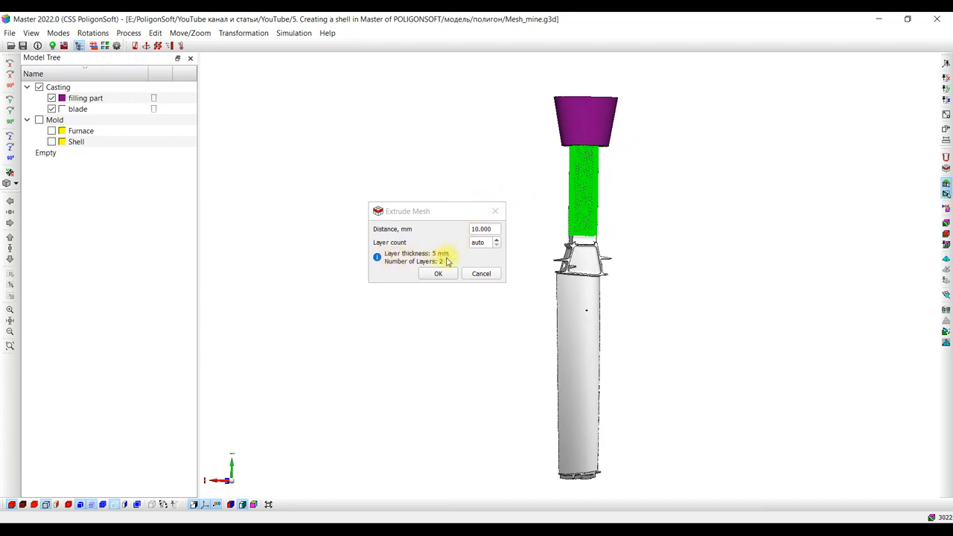
Extrude the mesh of the selected stem faces by 10 mm with the layer count set to auto.
{"action": "left_click", "coordinate": [497, 240]}
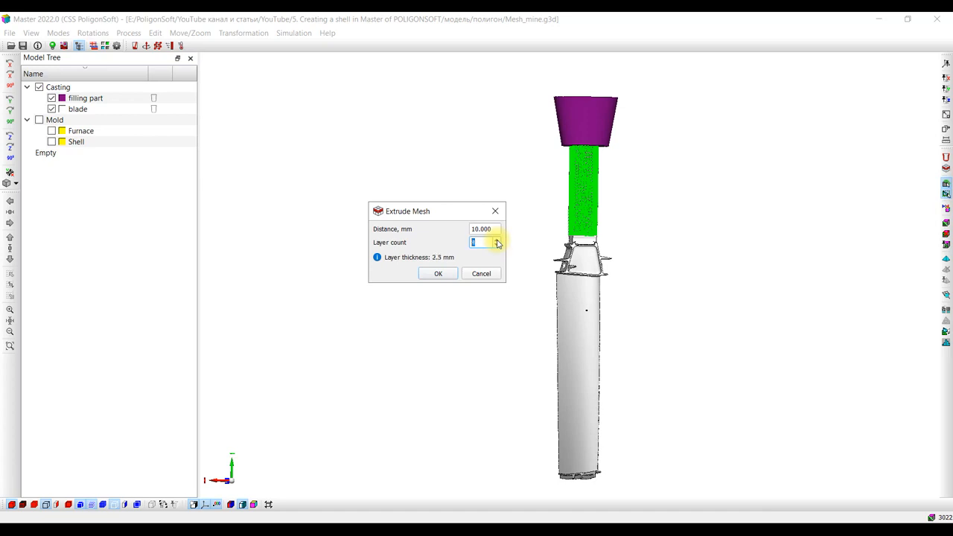
{"action": "left_click", "coordinate": [474, 245]}
{"action": "left_click", "coordinate": [496, 246]}
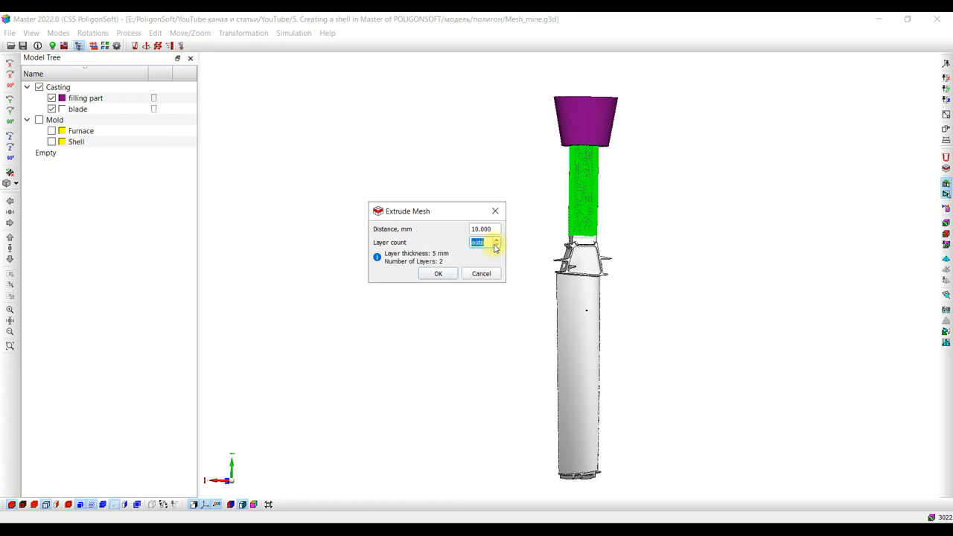
{"action": "left_click", "coordinate": [439, 274]}
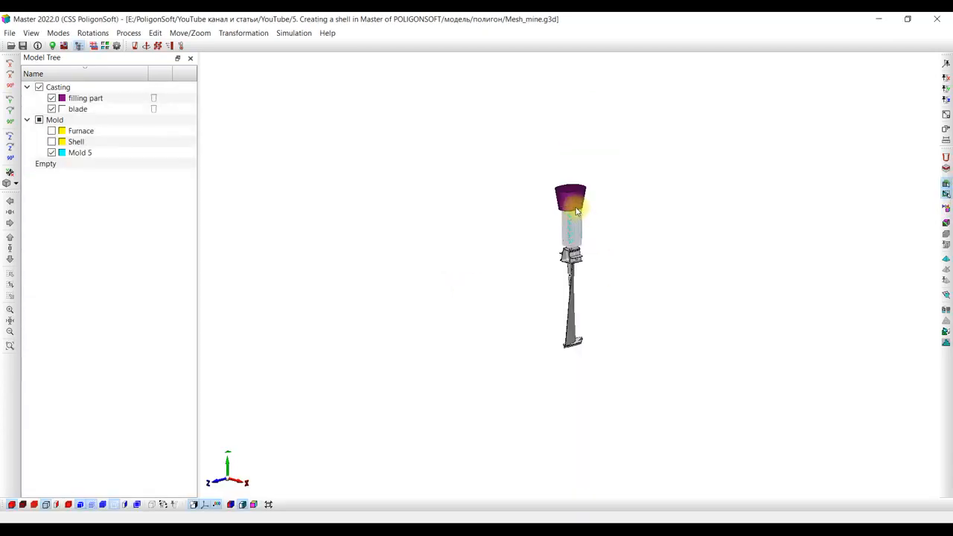
Hide the casting and examine the mesh layers of the extruded mold volume on its own.
{"action": "left_click", "coordinate": [39, 87]}
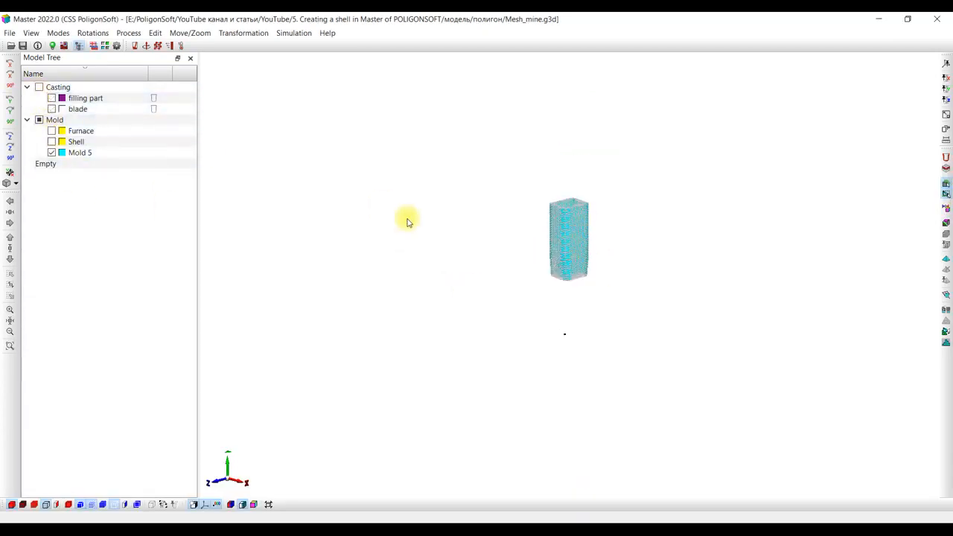
{"action": "scroll", "coordinate": [578, 232], "scroll_direction": "up", "scroll_amount": 4}
{"action": "left_click_drag", "start_coordinate": [559, 236], "coordinate": [556, 280]}
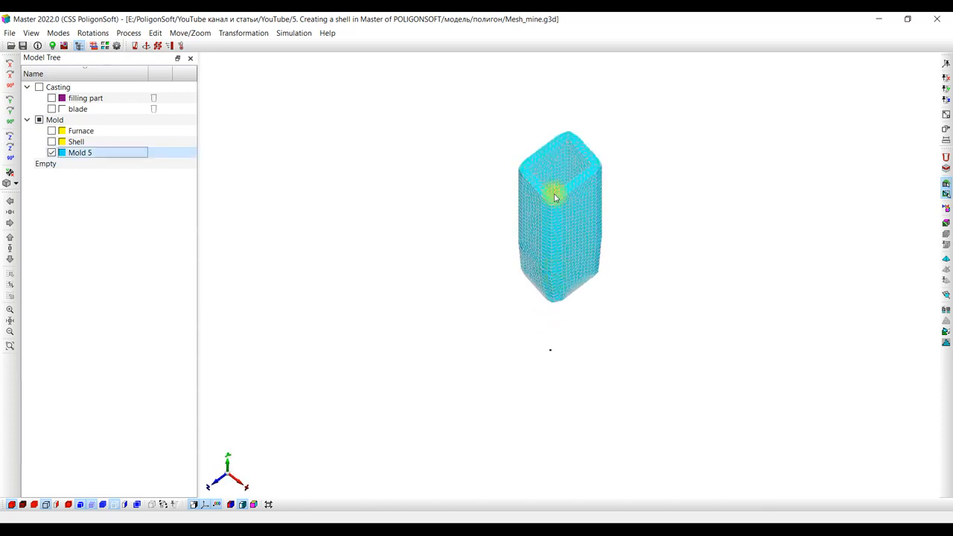
{"action": "scroll", "coordinate": [551, 164], "scroll_direction": "up", "scroll_amount": 4}
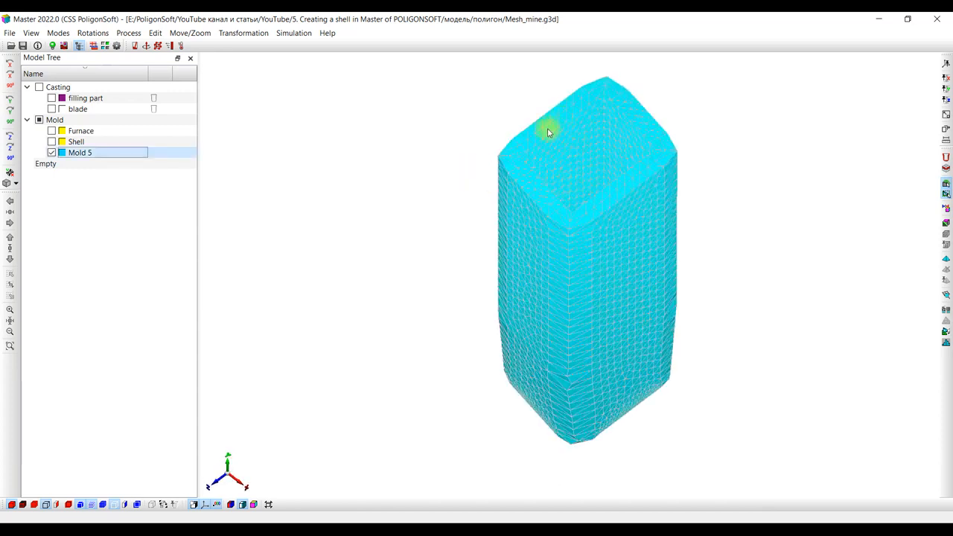
{"action": "mouse_move", "coordinate": [550, 257]}
{"action": "left_mouse_down"}
{"action": "mouse_move", "coordinate": [548, 209]}
{"action": "mouse_move", "coordinate": [556, 276]}
{"action": "mouse_move", "coordinate": [568, 209]}
{"action": "mouse_move", "coordinate": [564, 268]}
{"action": "left_mouse_up"}
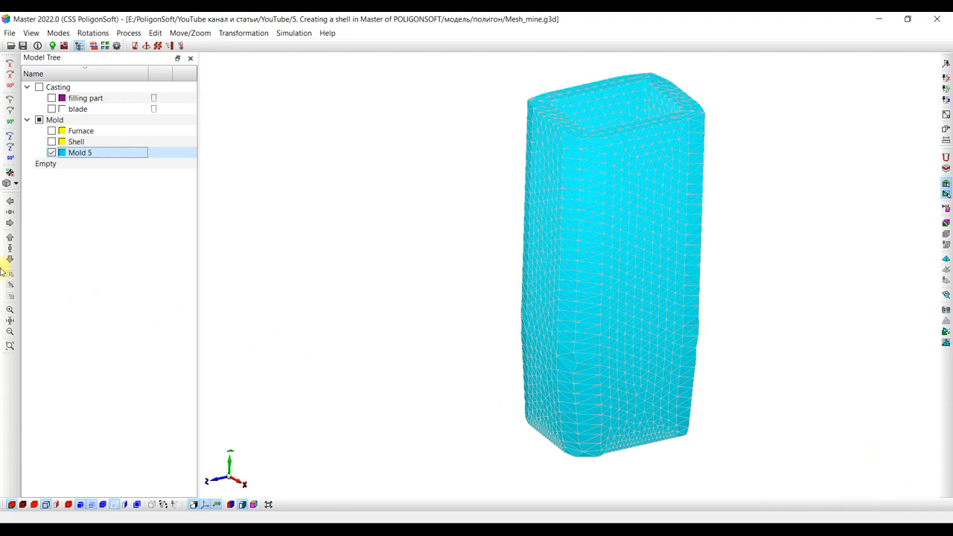
Show the casting again without the blade and examine from below how the extruded volume surrounds the filling part's stem.
{"action": "left_click", "coordinate": [39, 87]}
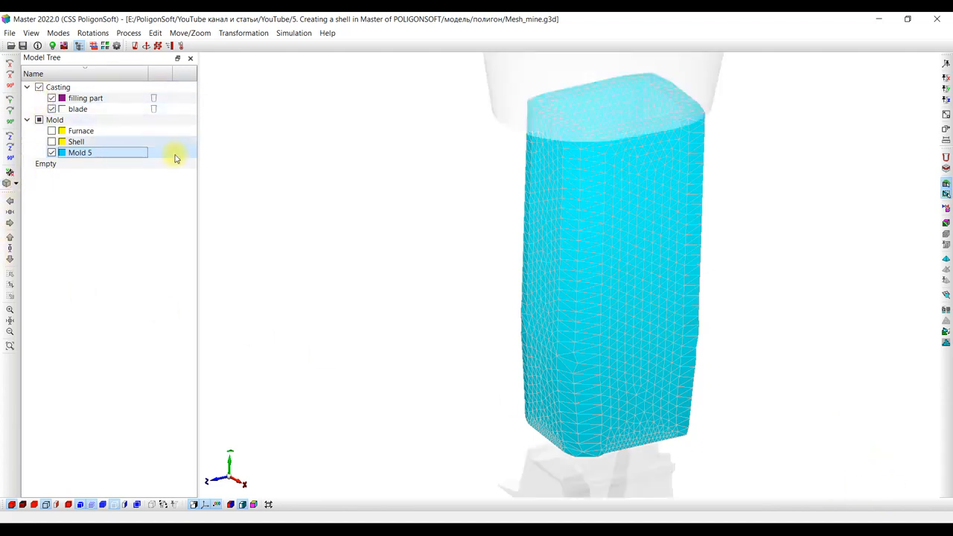
{"action": "scroll", "coordinate": [527, 266], "scroll_direction": "down", "scroll_amount": 5}
{"action": "left_click_drag", "start_coordinate": [541, 277], "coordinate": [535, 225]}
{"action": "left_click", "coordinate": [51, 109]}
{"action": "left_click_drag", "start_coordinate": [441, 345], "coordinate": [531, 360]}
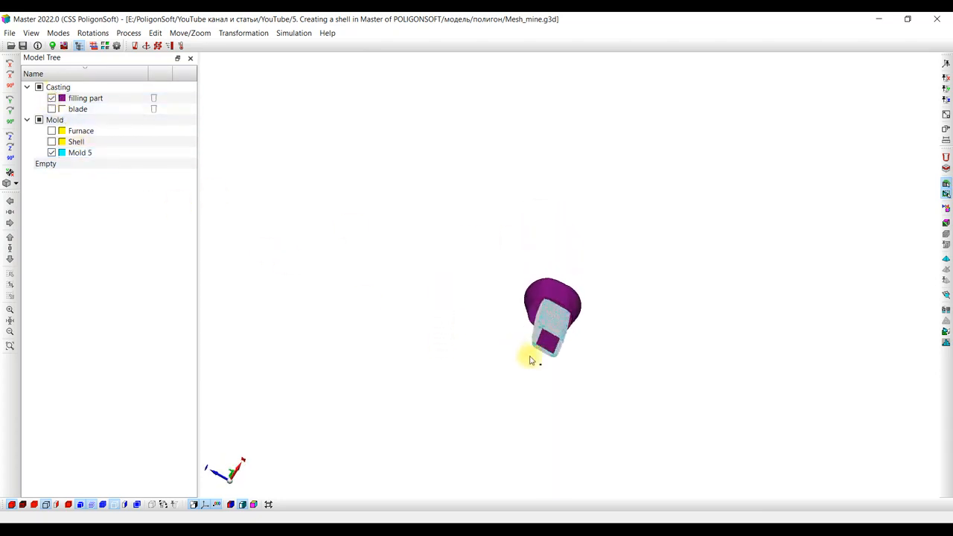
{"action": "scroll", "coordinate": [553, 346], "scroll_direction": "up", "scroll_amount": 3}
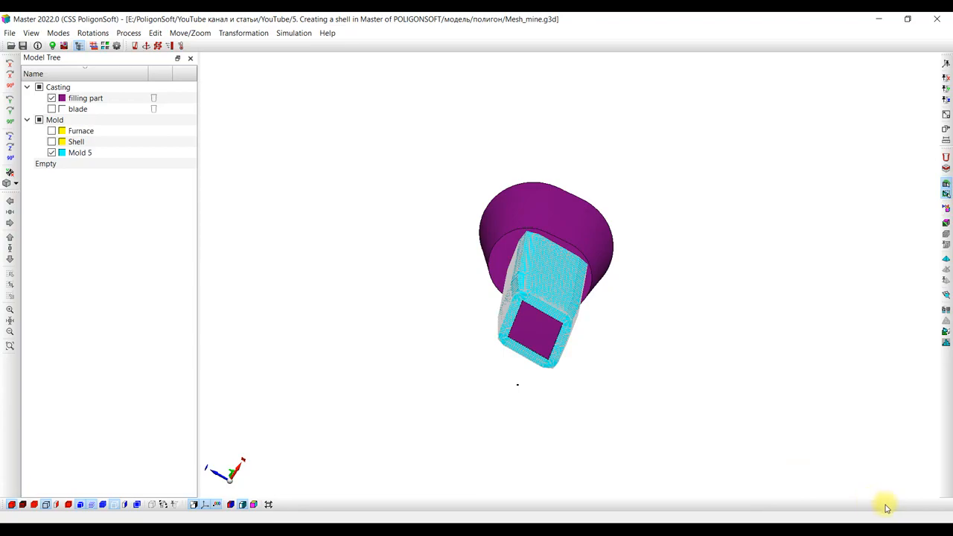